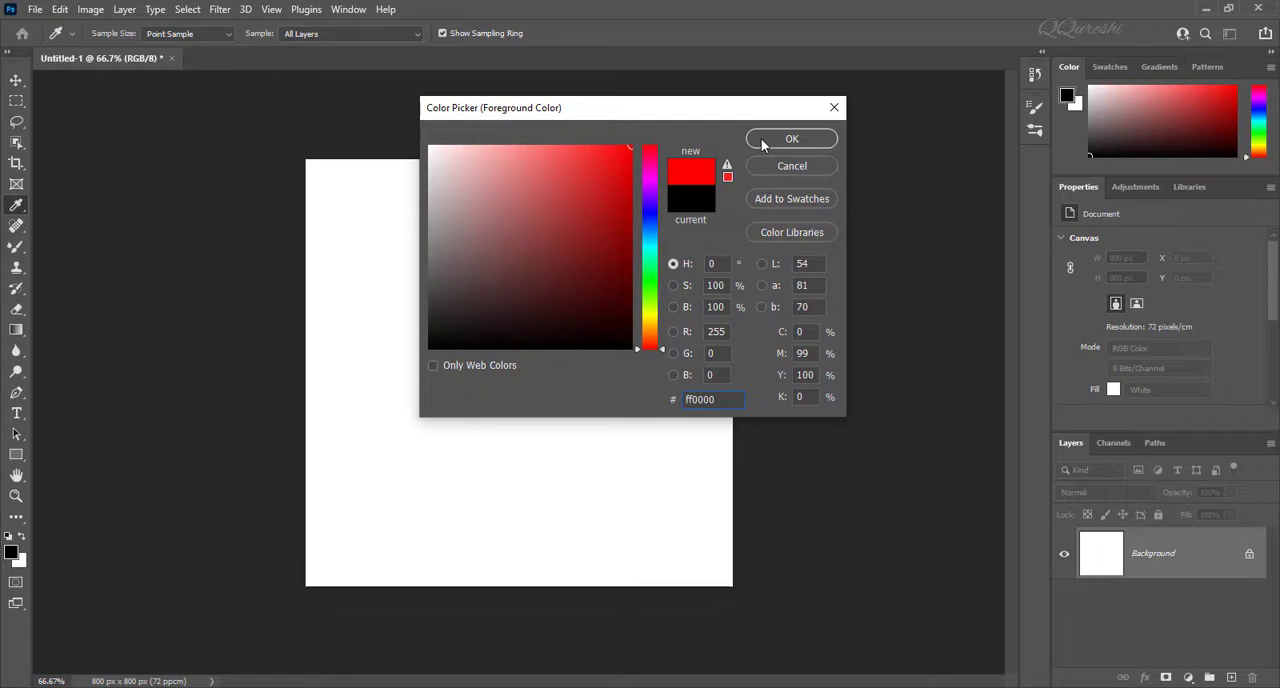
Step: Set the foreground colour to red ff0000 and the background colour to blue 0000ff for use with the Mixer Brush
click(762, 145)
key(b)
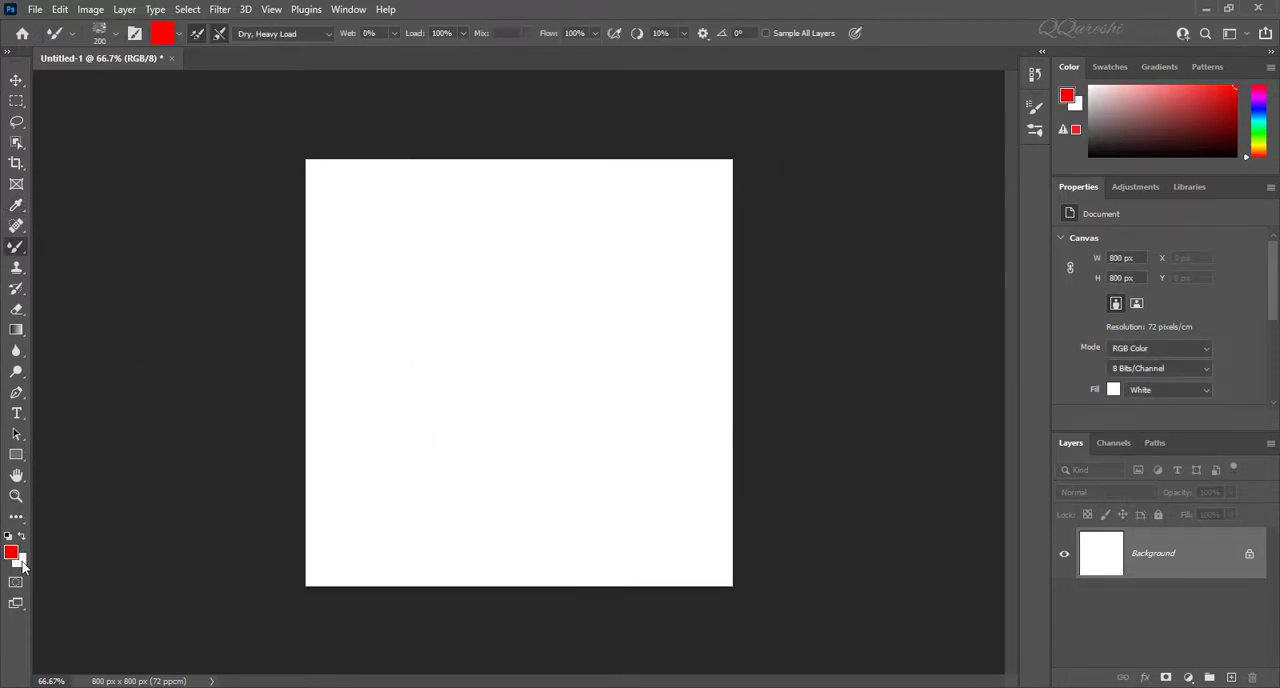
click(20, 561)
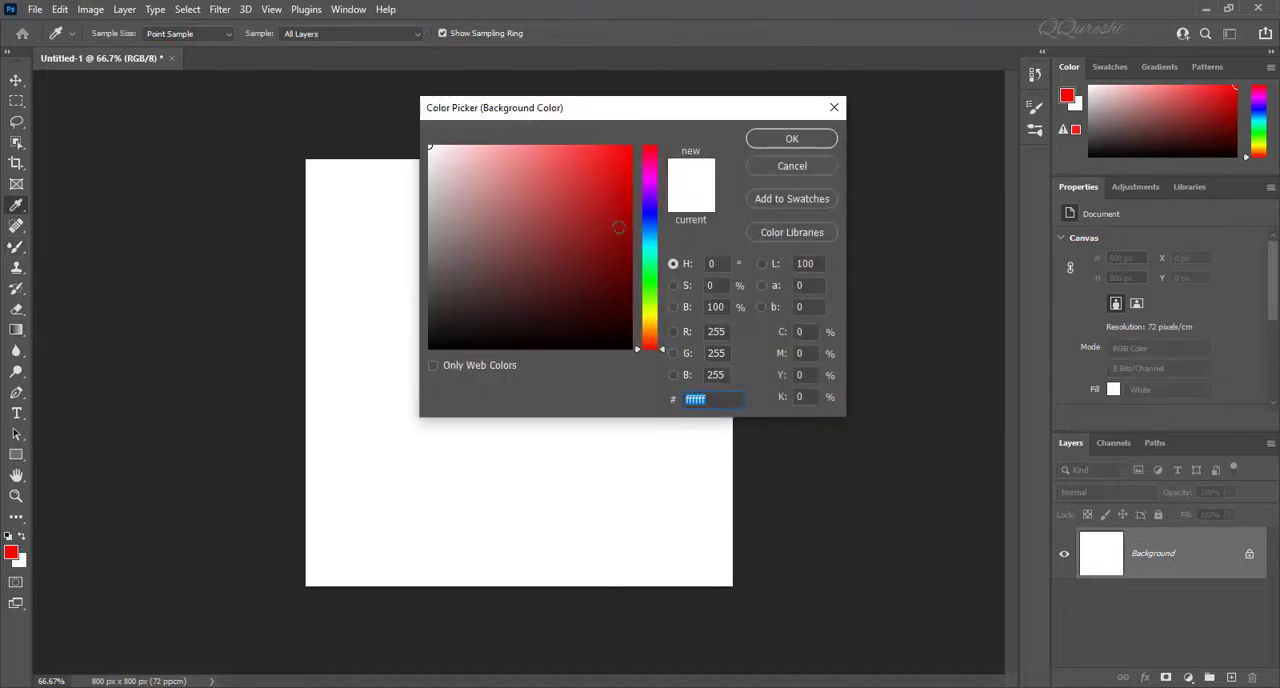
click(649, 214)
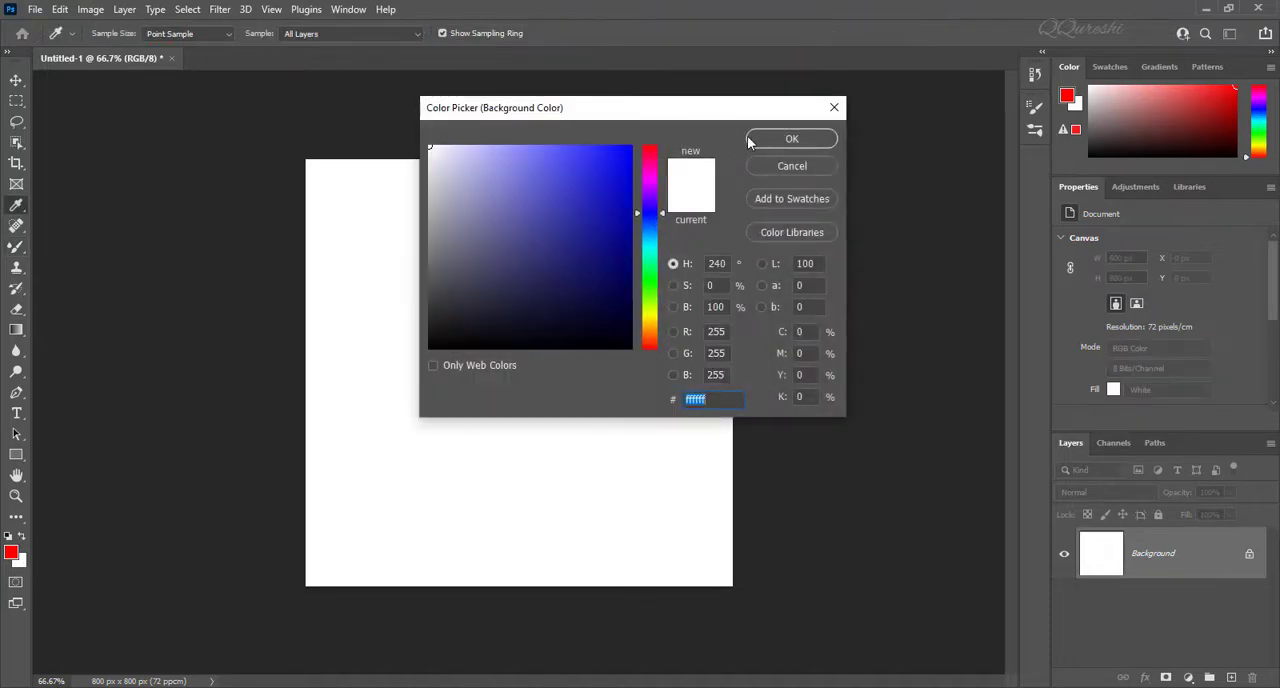
drag(600, 167, 651, 145)
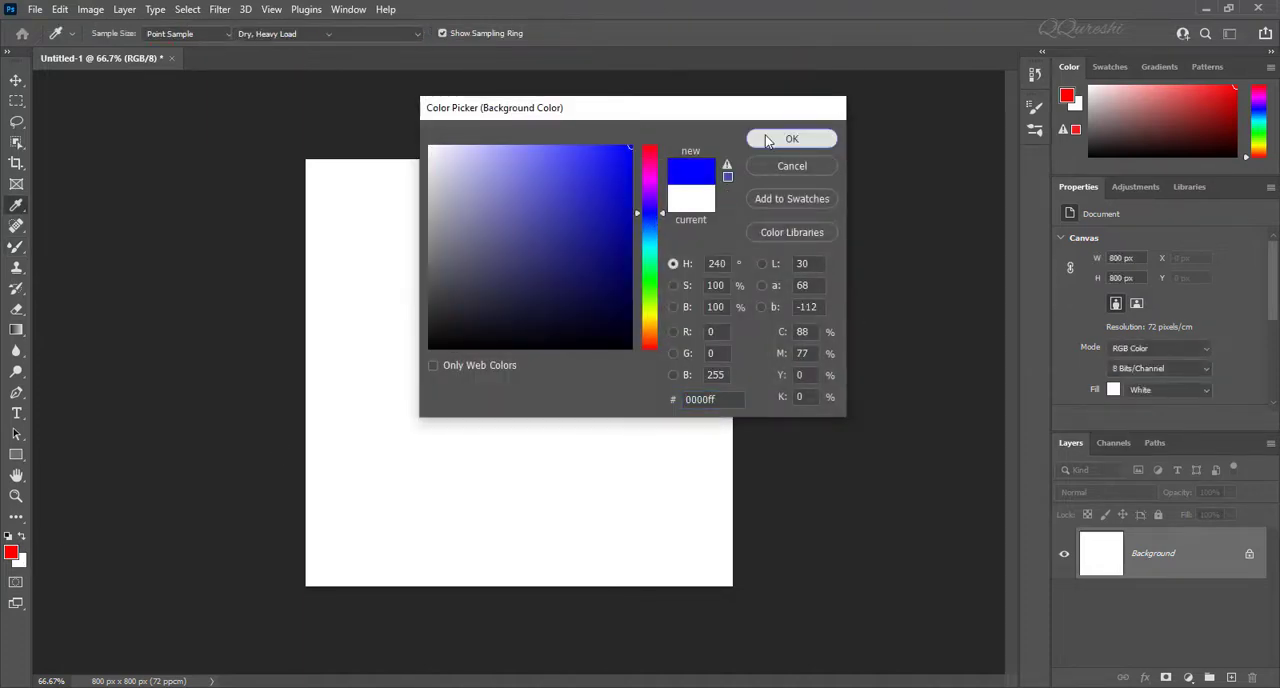
click(768, 141)
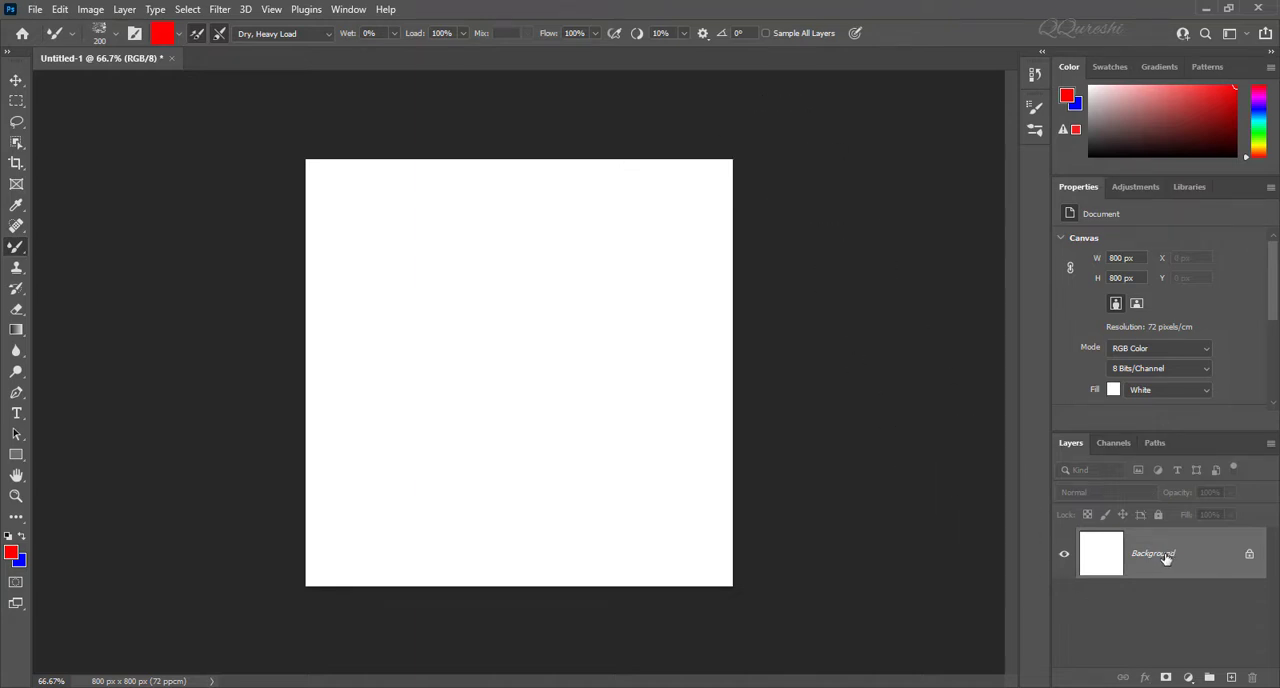
Step: Duplicate the Background layer and paint a broad red diagonal band across the canvas on the copy
key(ctrl+j)
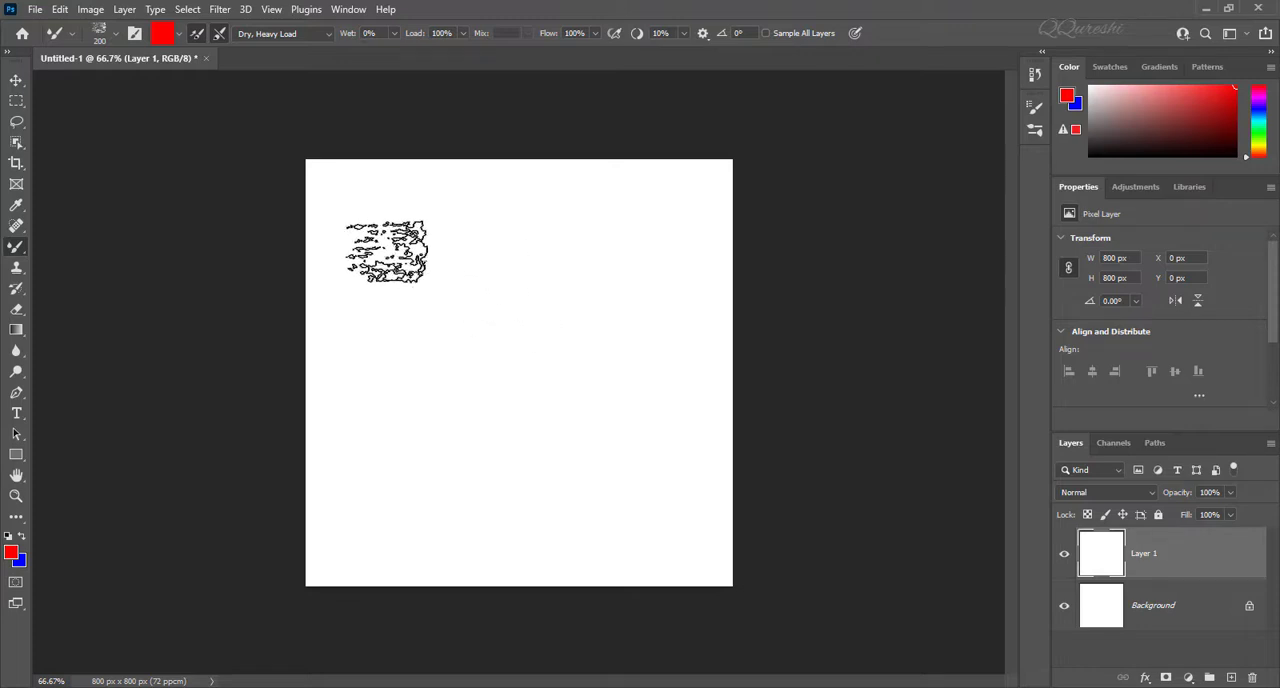
mouse_move(387, 251)
mouse_down()
mouse_move(330, 269)
mouse_move(400, 183)
mouse_move(304, 312)
mouse_move(485, 156)
mouse_move(336, 352)
mouse_move(512, 224)
mouse_move(529, 240)
mouse_move(350, 410)
mouse_move(533, 245)
mouse_move(546, 252)
mouse_move(447, 423)
mouse_move(625, 330)
mouse_move(558, 495)
mouse_move(731, 418)
mouse_move(744, 480)
mouse_move(502, 515)
mouse_move(429, 434)
mouse_up()
Step: Paint a blue diagonal stripe through the middle of the red band and sample both colours into the Mixer Brush
key(x)
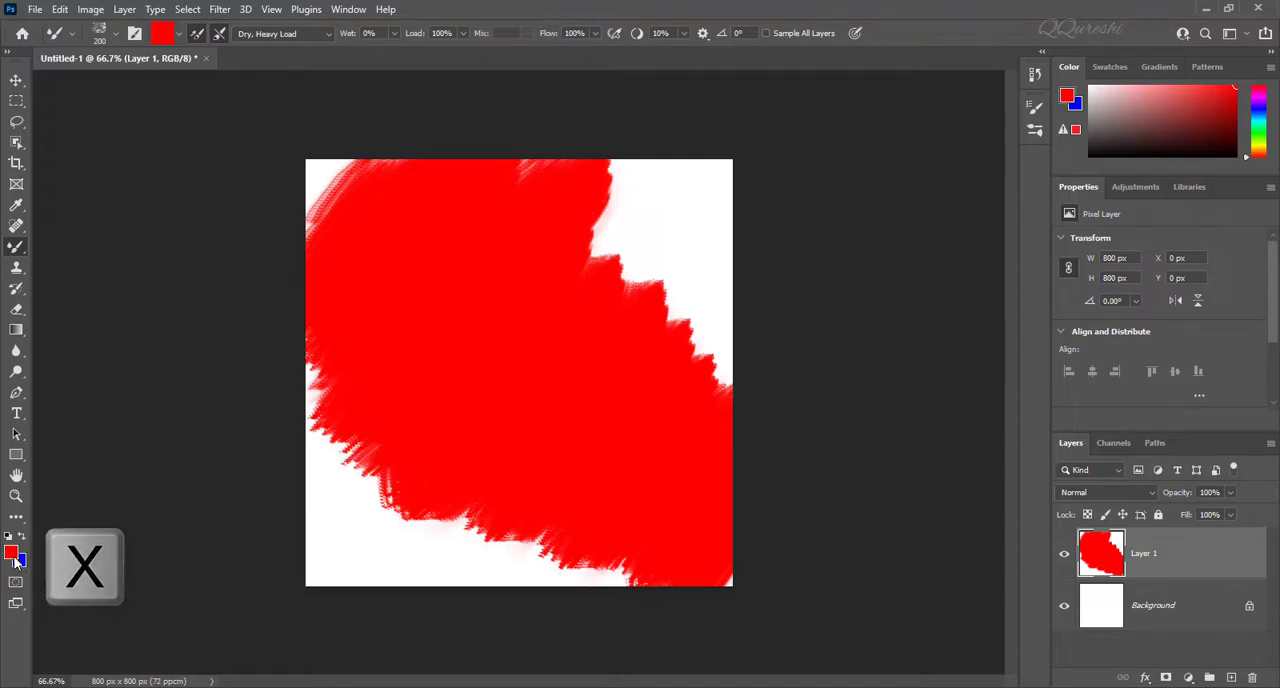
key(x)
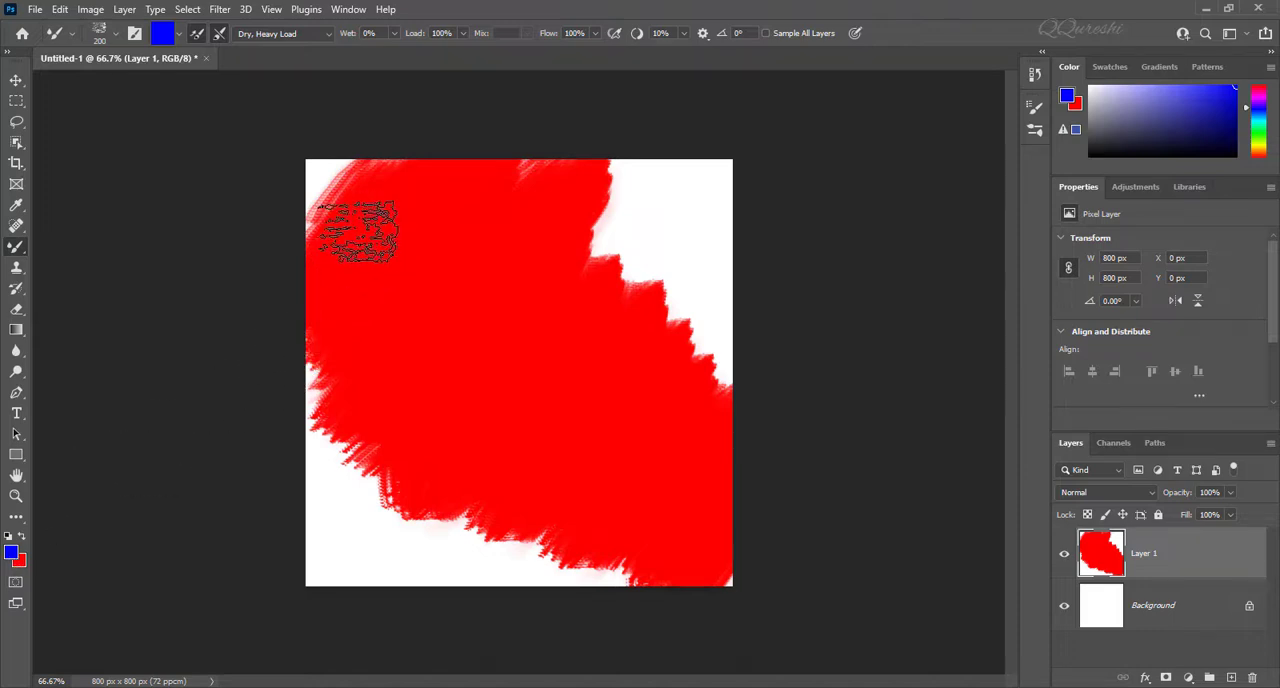
mouse_move(357, 230)
mouse_down()
mouse_move(387, 245)
mouse_move(374, 282)
mouse_move(412, 268)
mouse_move(412, 302)
mouse_move(702, 516)
mouse_move(628, 456)
mouse_up()
key(alt)
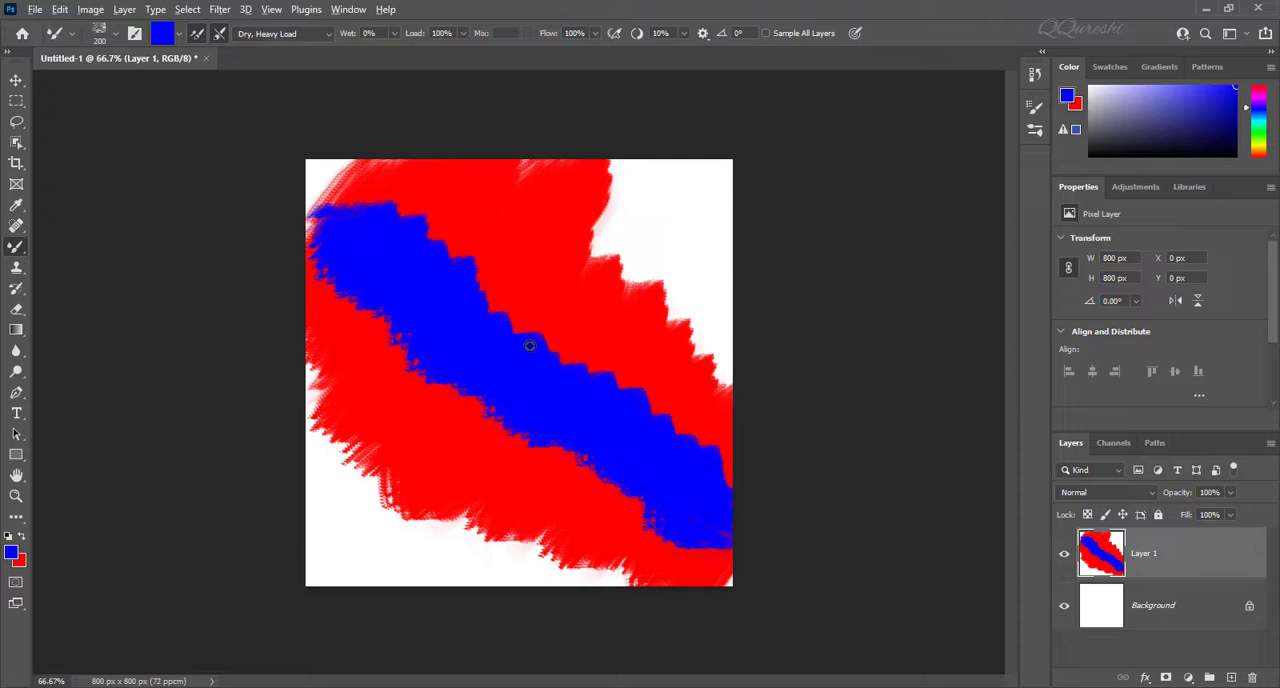
Step: Hide Layer 1 and duplicate the blank Background layer as a new painting surface
key(ctrl+j)
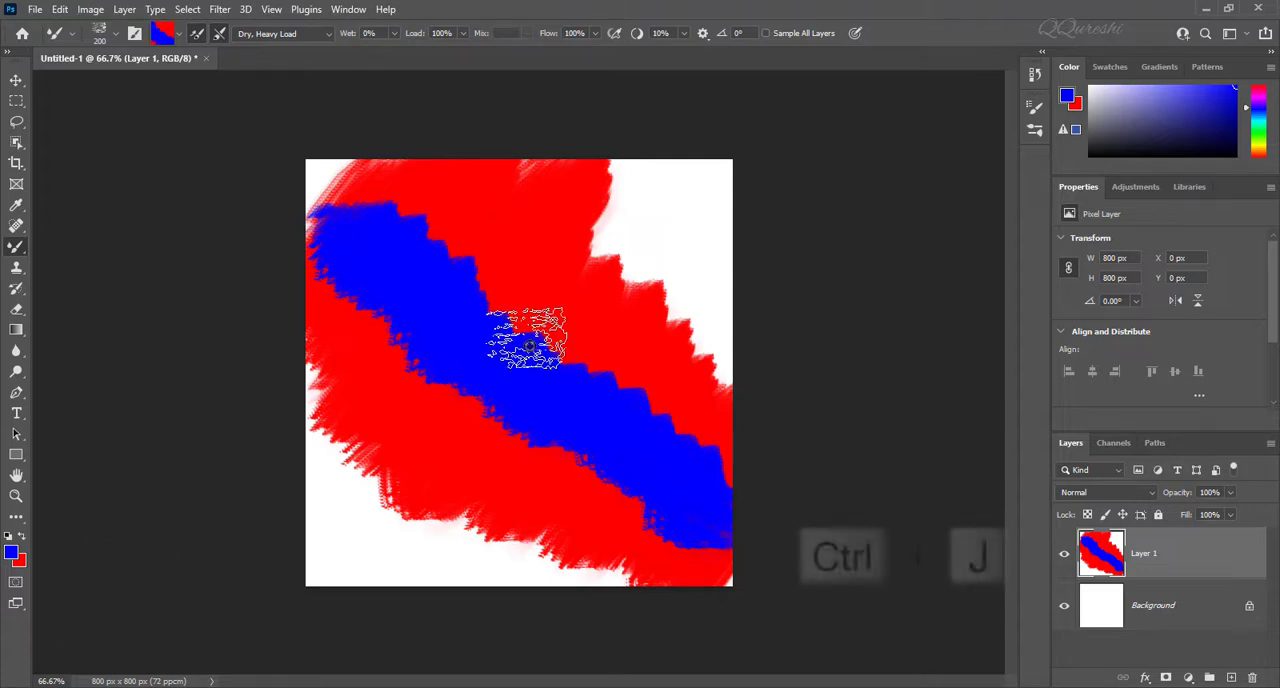
click(1064, 556)
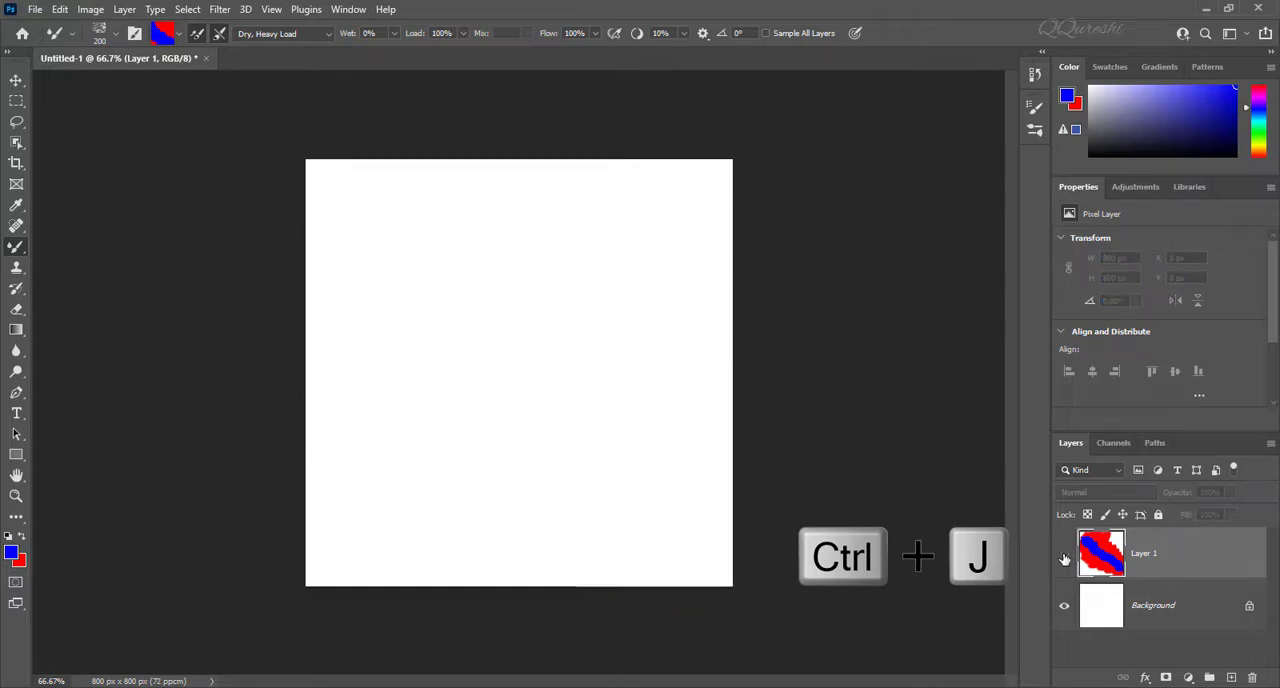
click(1180, 612)
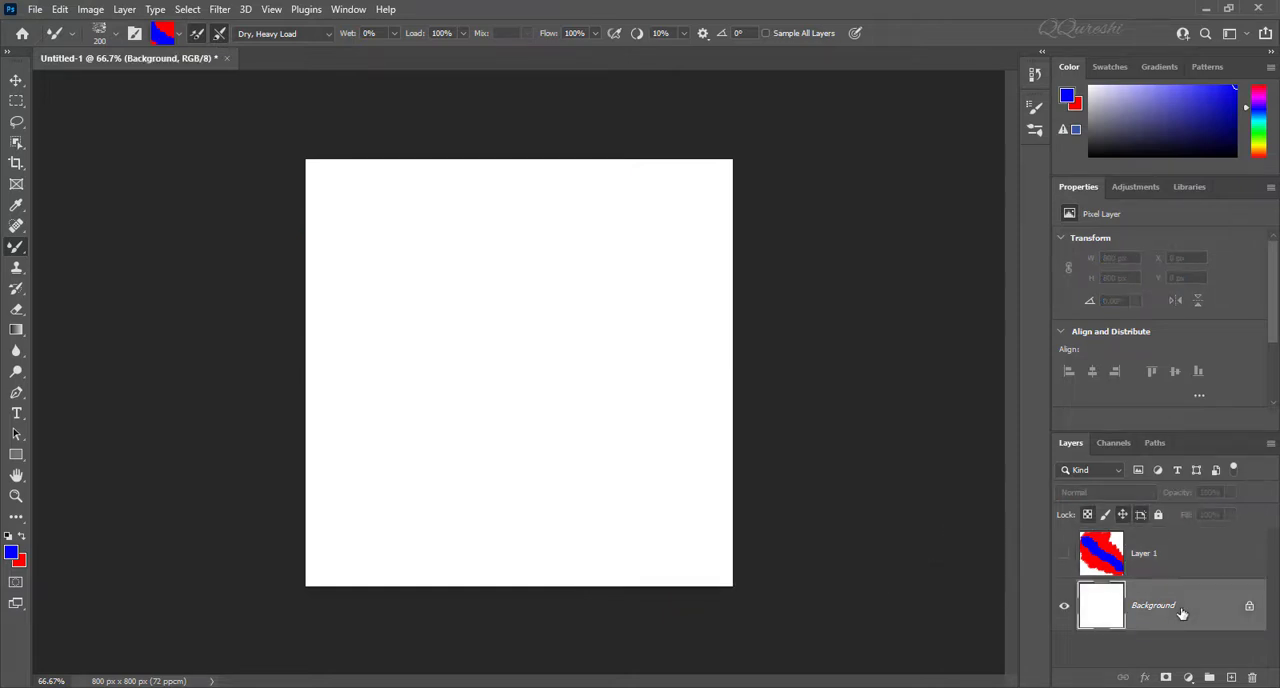
key(ctrl+j)
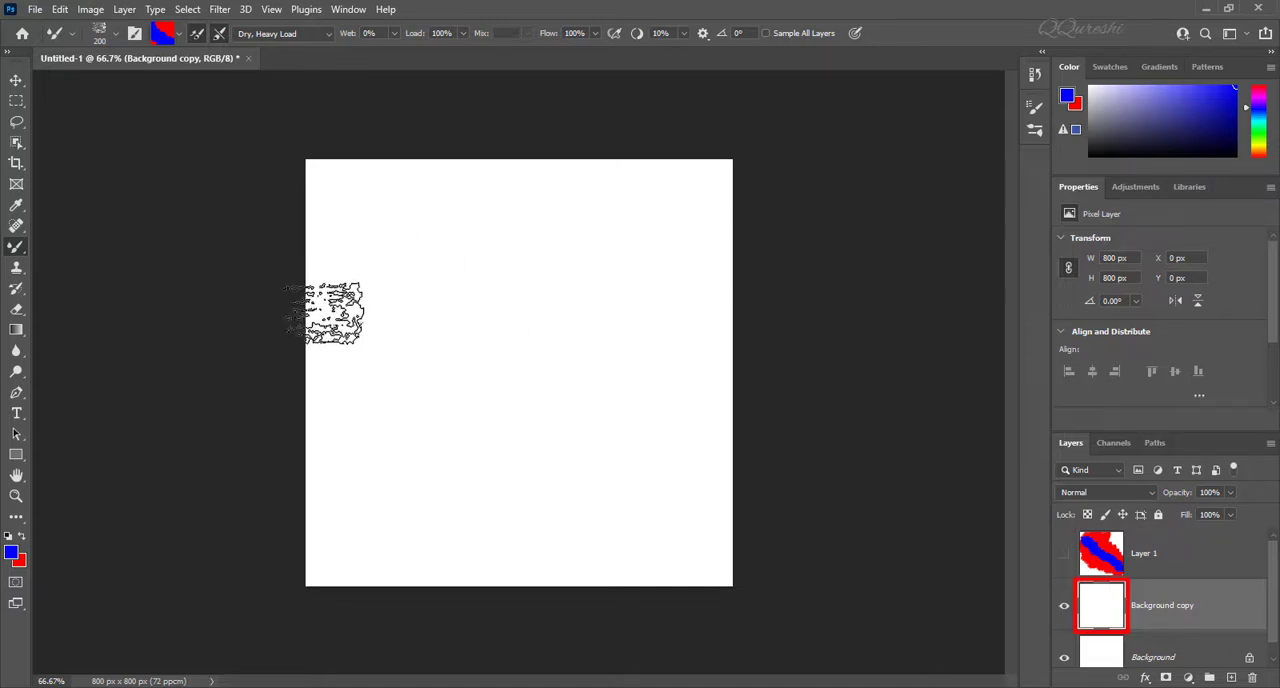
Step: Paint curved, vertical and horizontal red-and-blue Mixer Brush strokes across the Background copy layer
mouse_move(300, 312)
mouse_down()
mouse_move(417, 296)
mouse_move(464, 252)
mouse_move(473, 196)
mouse_move(537, 189)
mouse_move(542, 262)
mouse_move(517, 312)
mouse_move(430, 363)
mouse_move(344, 381)
mouse_move(302, 418)
mouse_move(323, 438)
mouse_move(445, 418)
mouse_move(540, 372)
mouse_move(608, 275)
mouse_move(620, 200)
mouse_move(645, 218)
mouse_move(660, 302)
mouse_move(656, 546)
mouse_move(593, 425)
mouse_move(592, 537)
mouse_move(525, 381)
mouse_move(526, 553)
mouse_move(458, 480)
mouse_move(459, 557)
mouse_up()
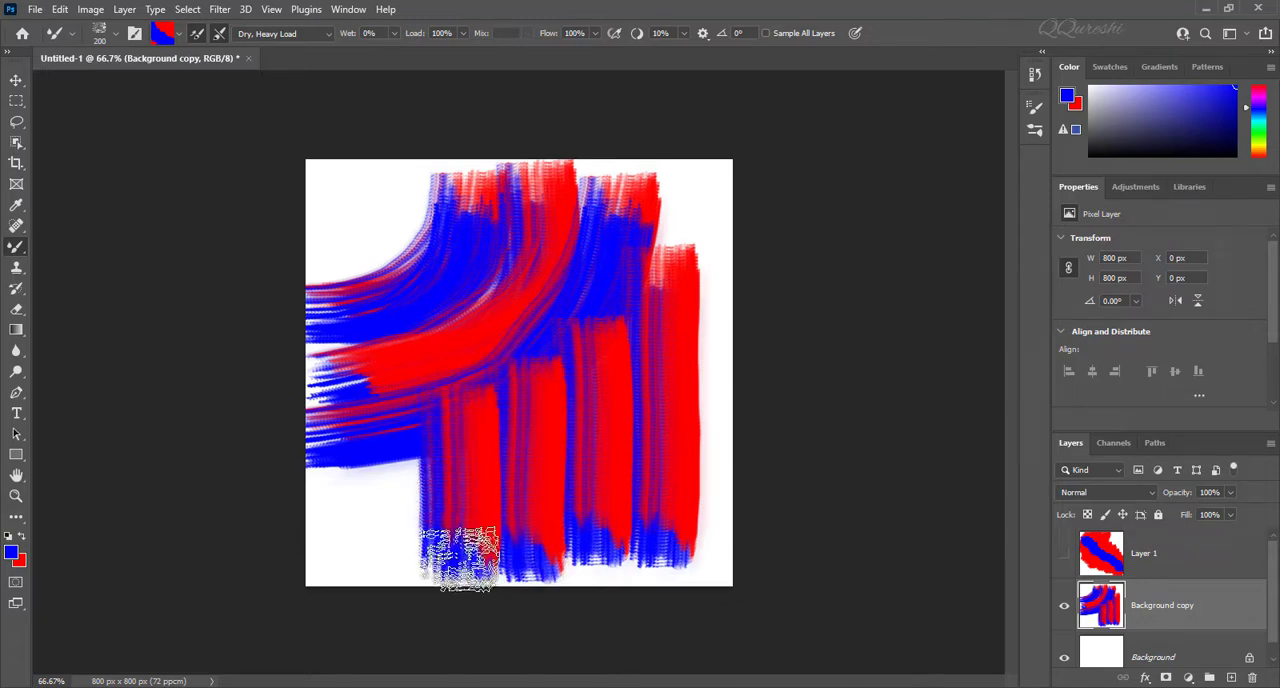
mouse_move(398, 440)
mouse_down()
mouse_move(414, 514)
mouse_move(400, 571)
mouse_up()
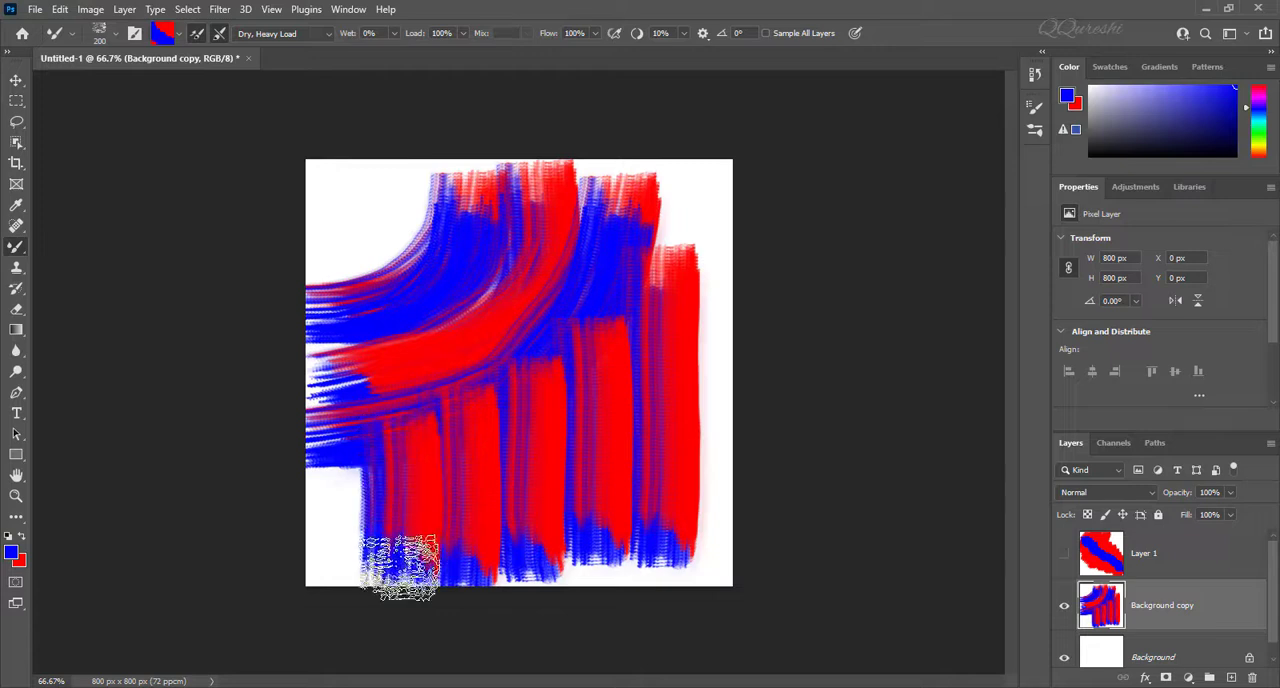
drag(345, 455, 333, 580)
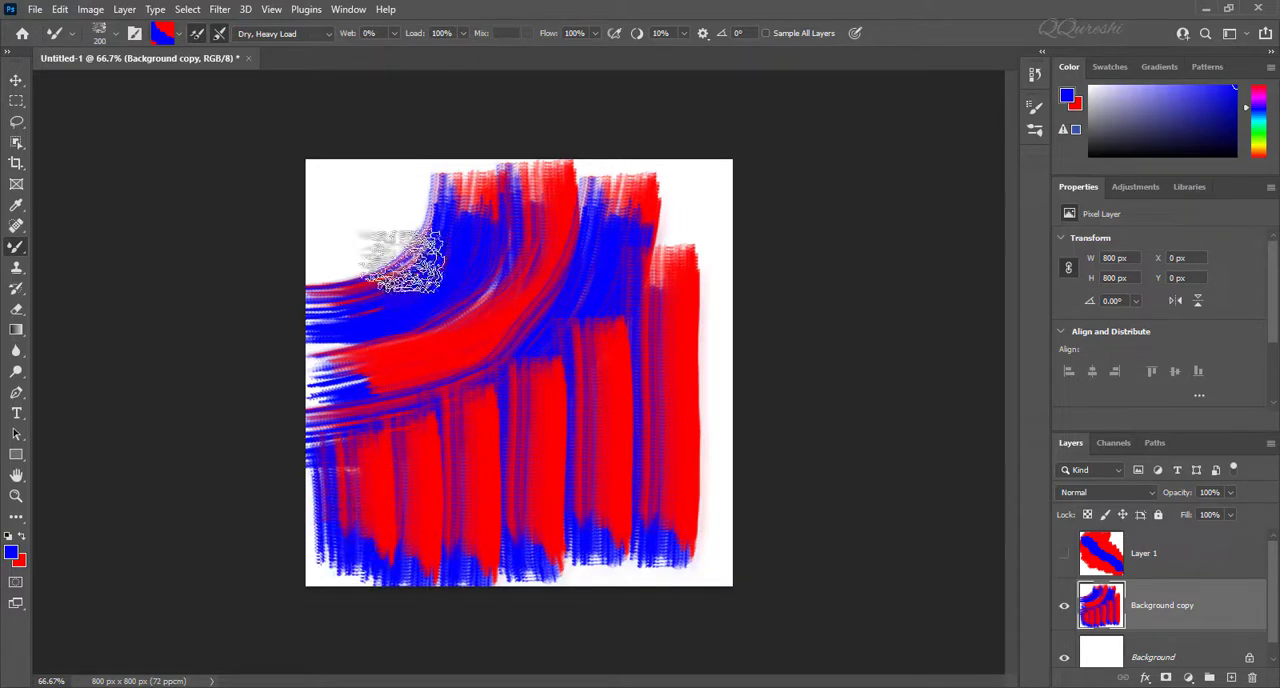
drag(337, 200, 590, 202)
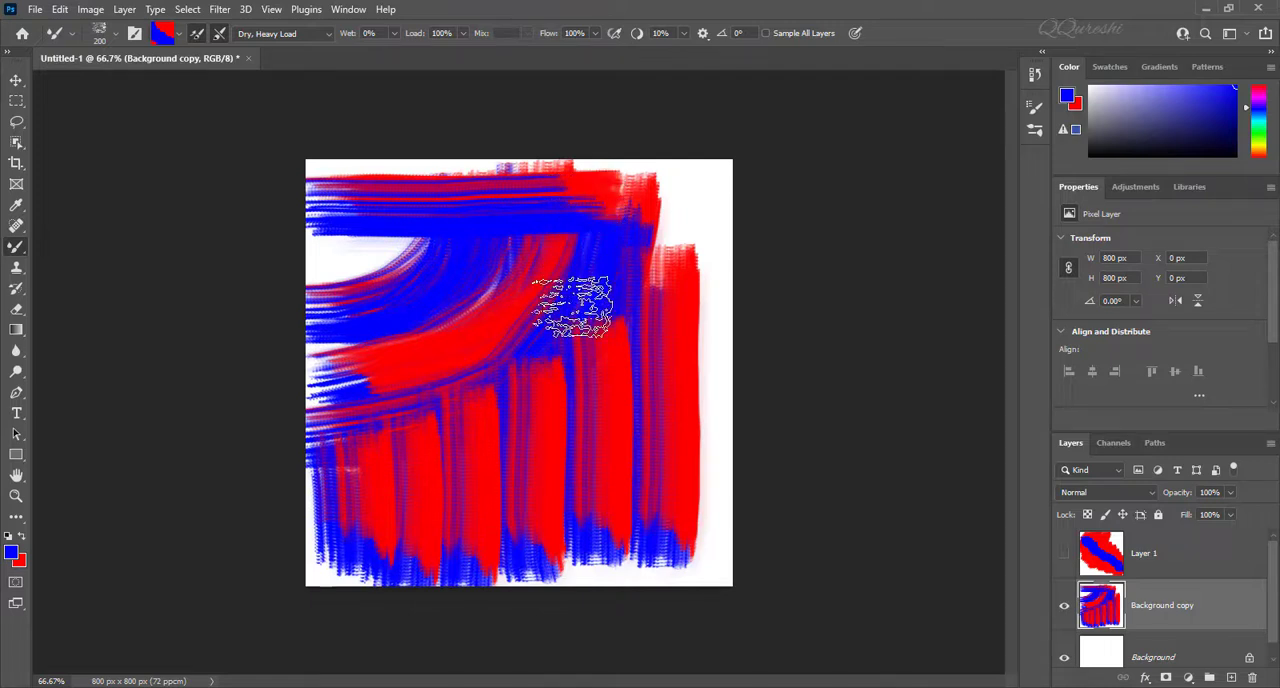
Step: Undo all the red-and-blue strokes, keeping the blank Background copy layer
key(ctrl+z)
key(ctrl+z)
key(ctrl+z)
key(ctrl+z)
key(ctrl+z)
key(ctrl+z)
key(ctrl+z)
key(ctrl+z)
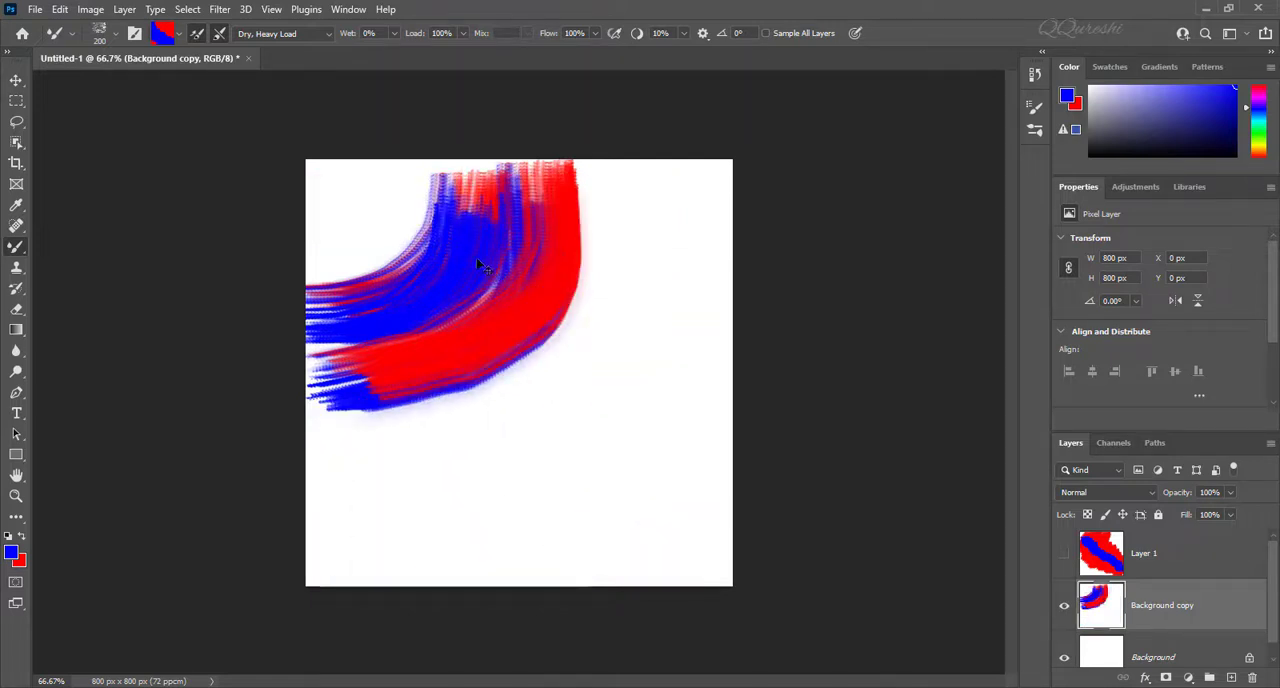
key(ctrl+z)
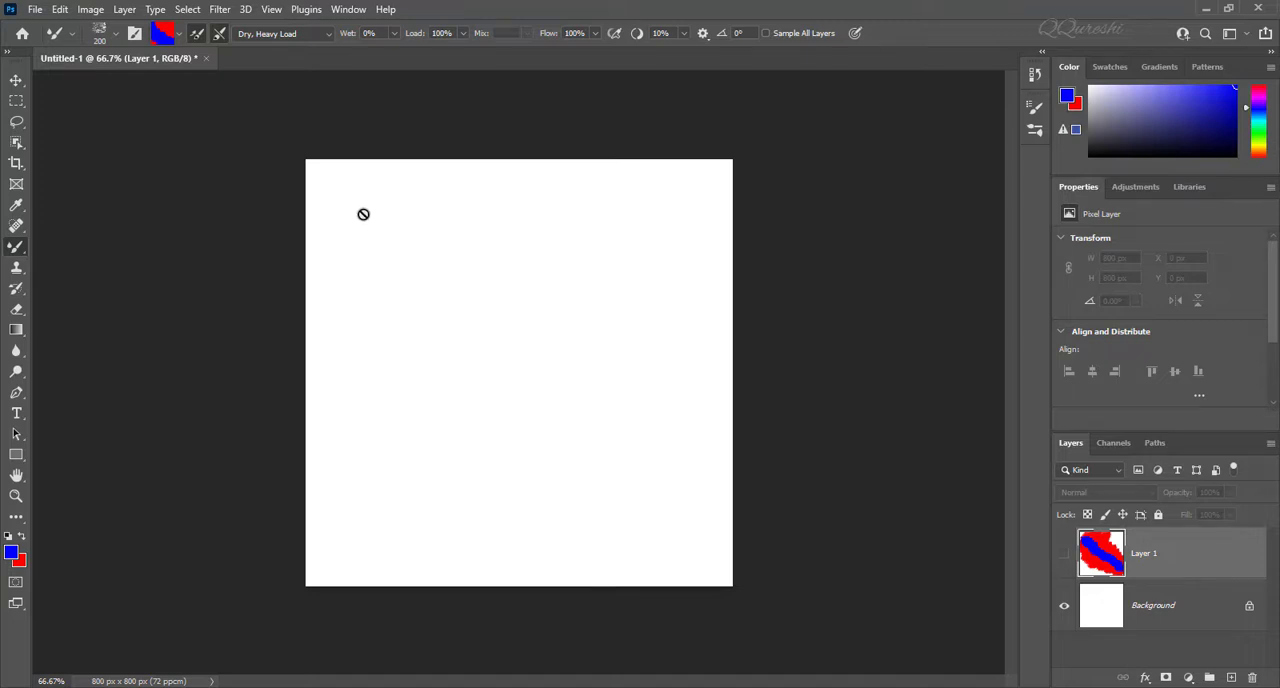
key(ctrl+shift+z)
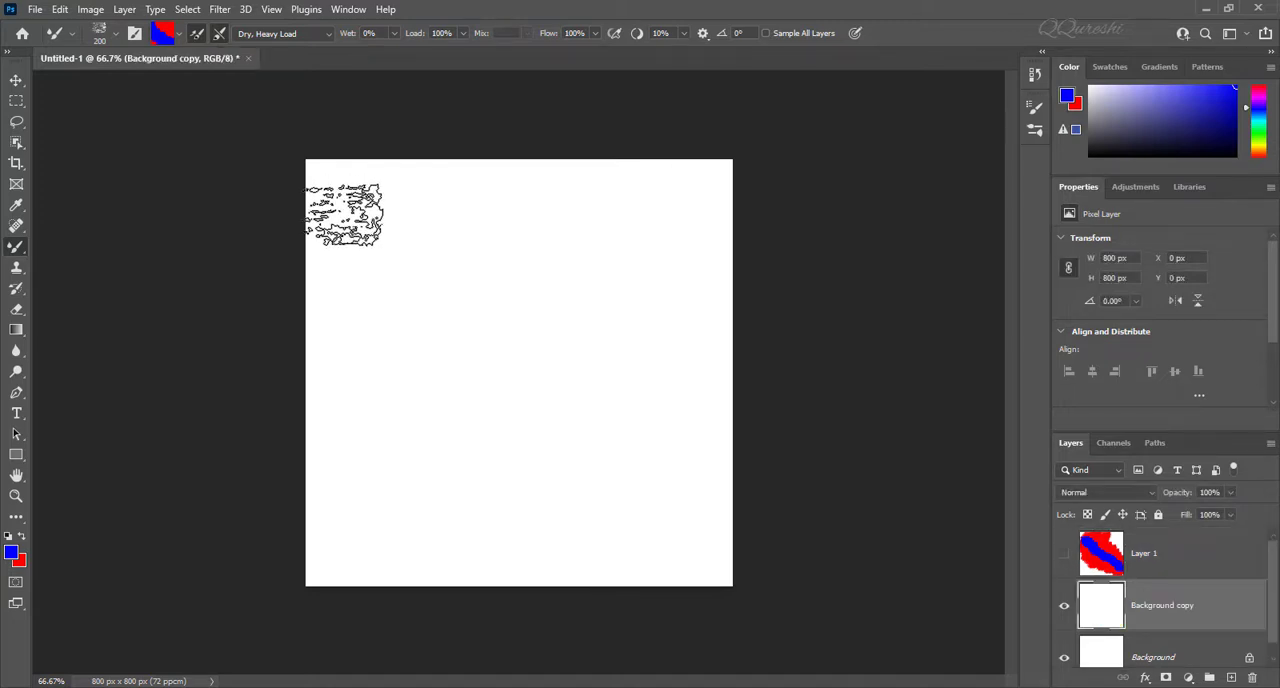
Step: Paint fresh two-colour Mixer Brush strokes over the blank Background copy layer
mouse_move(345, 212)
mouse_down()
mouse_move(645, 226)
mouse_move(565, 251)
mouse_move(337, 263)
mouse_move(700, 272)
mouse_move(700, 314)
mouse_move(342, 316)
mouse_move(329, 362)
mouse_move(655, 365)
mouse_move(566, 376)
mouse_up()
mouse_move(409, 435)
mouse_down()
mouse_move(514, 415)
mouse_move(714, 407)
mouse_move(341, 455)
mouse_move(727, 457)
mouse_move(401, 330)
mouse_move(534, 320)
mouse_move(502, 442)
mouse_up()
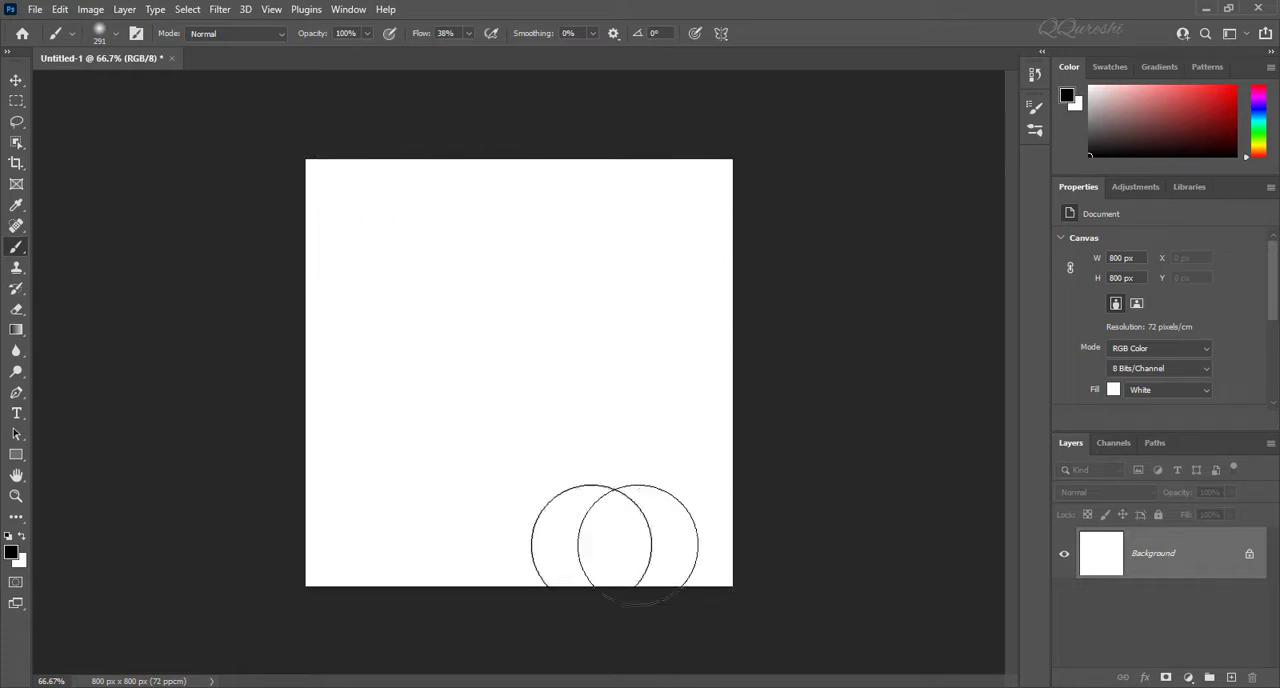
Step: Duplicate the Background layer and set up the regular Brush tool with its blend mode set to Difference
key(ctrl+j)
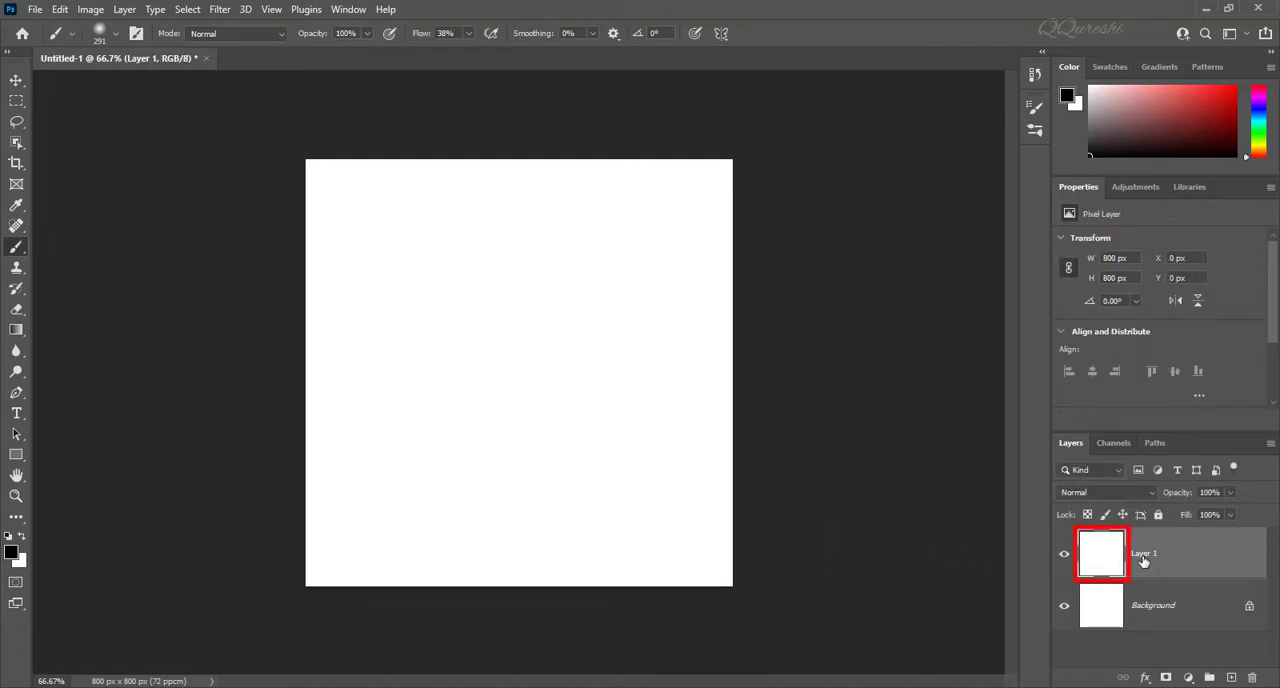
right_click(19, 250)
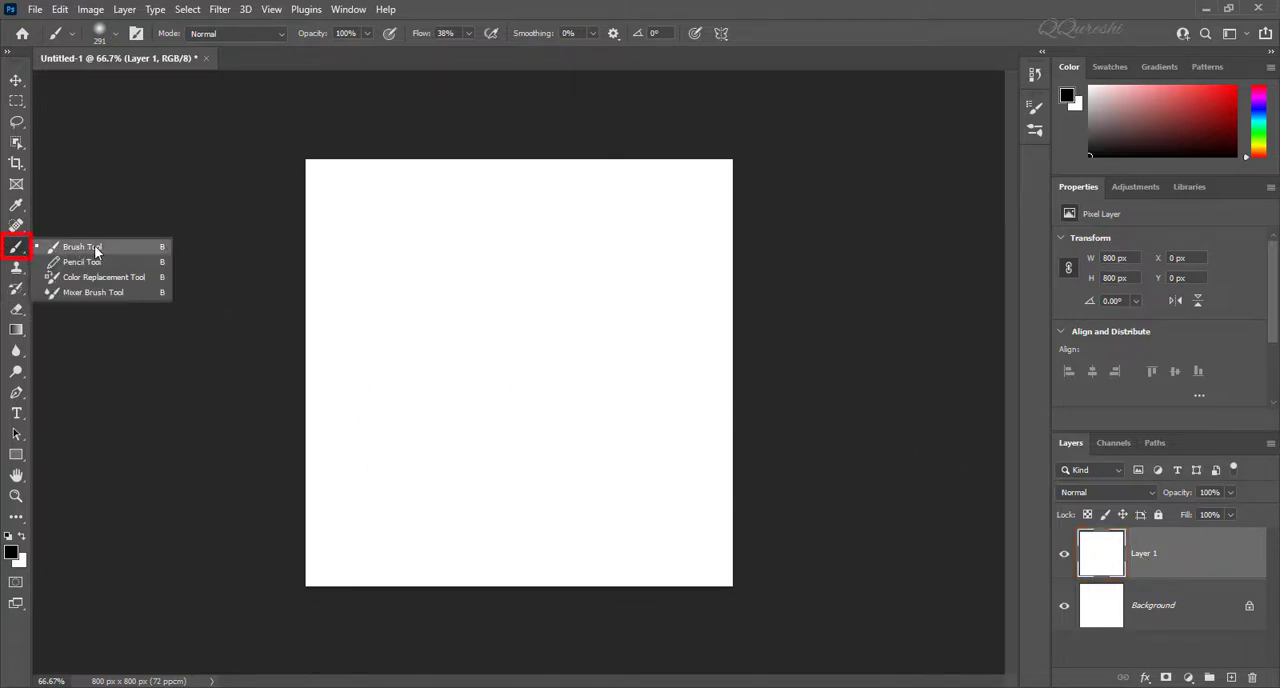
click(95, 249)
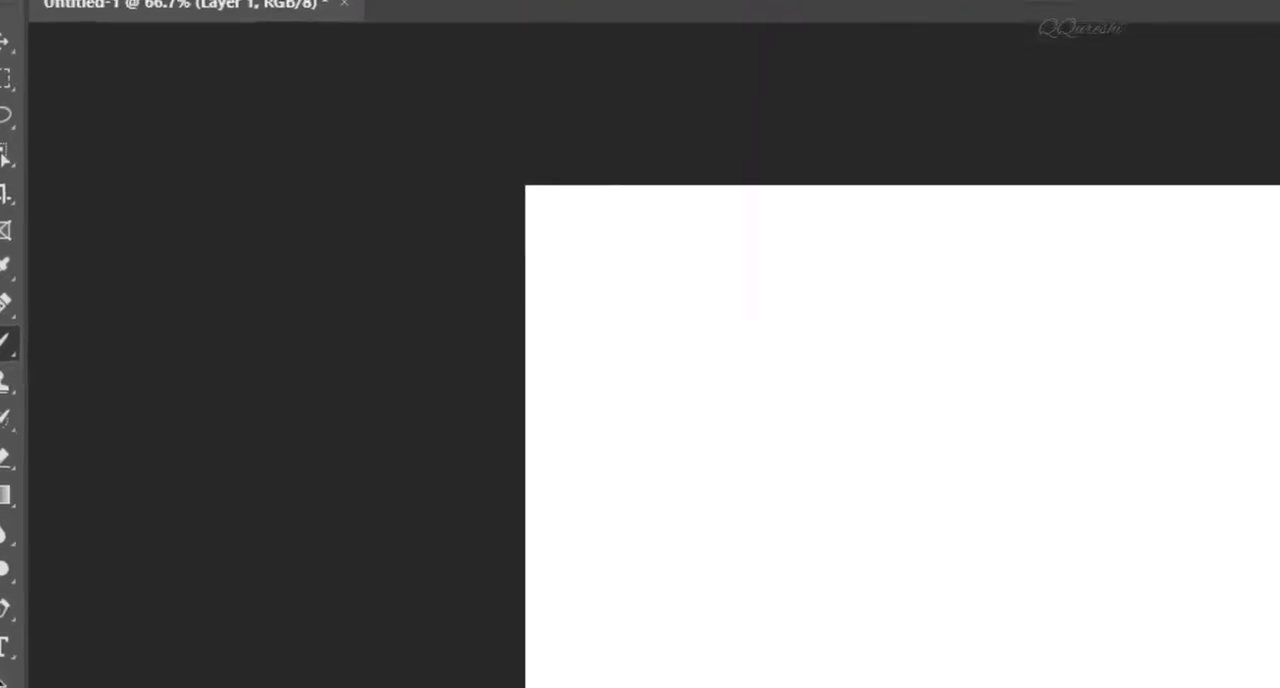
click(451, 54)
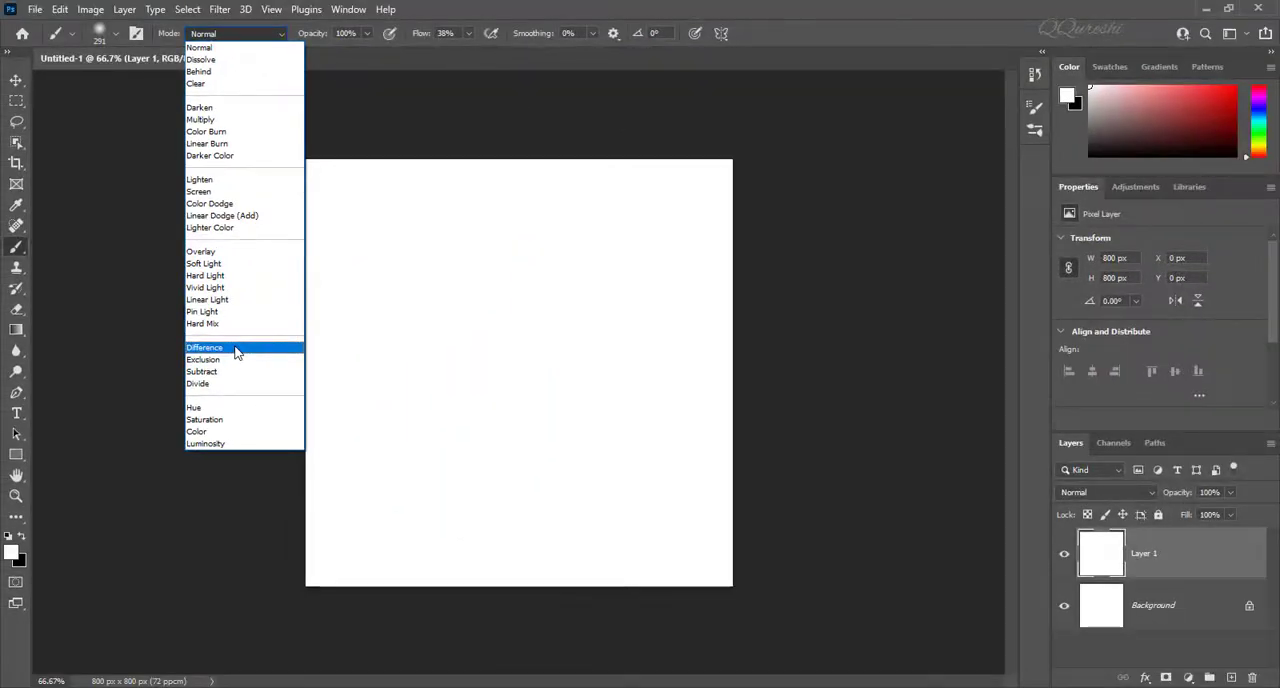
click(236, 350)
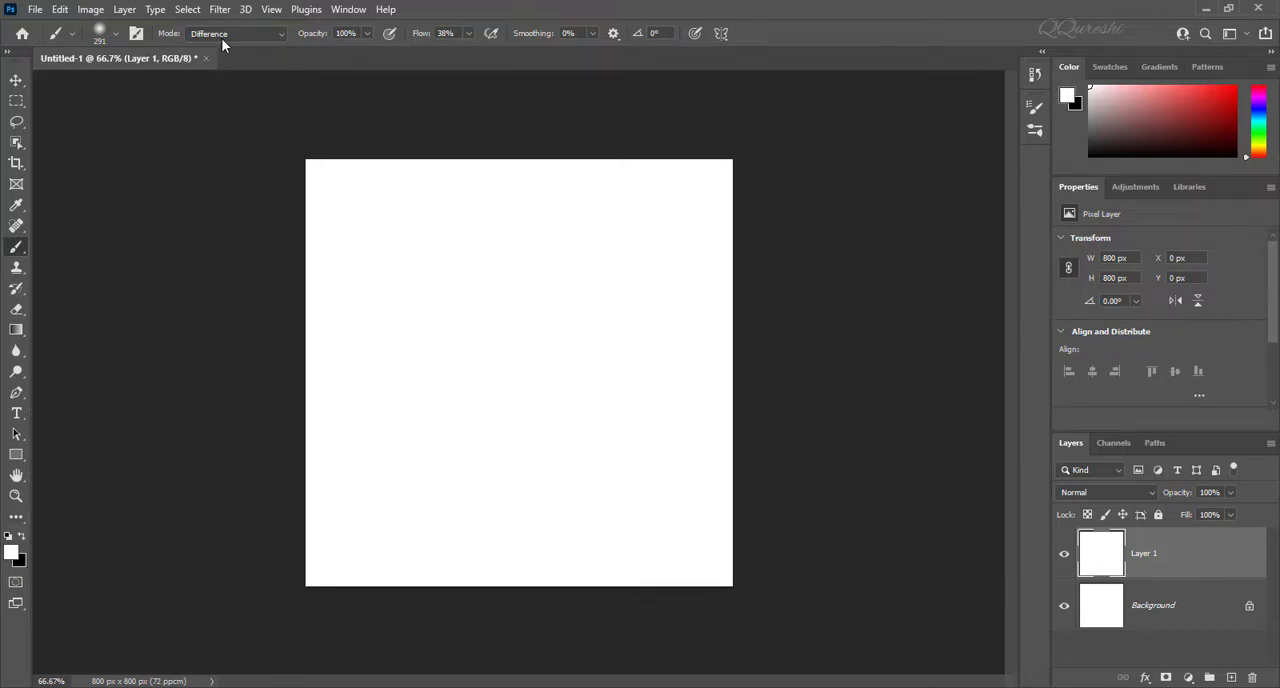
Step: Paint a short soft white stroke near the canvas's upper-left corner and set the brush flow to 100%
drag(363, 275, 392, 224)
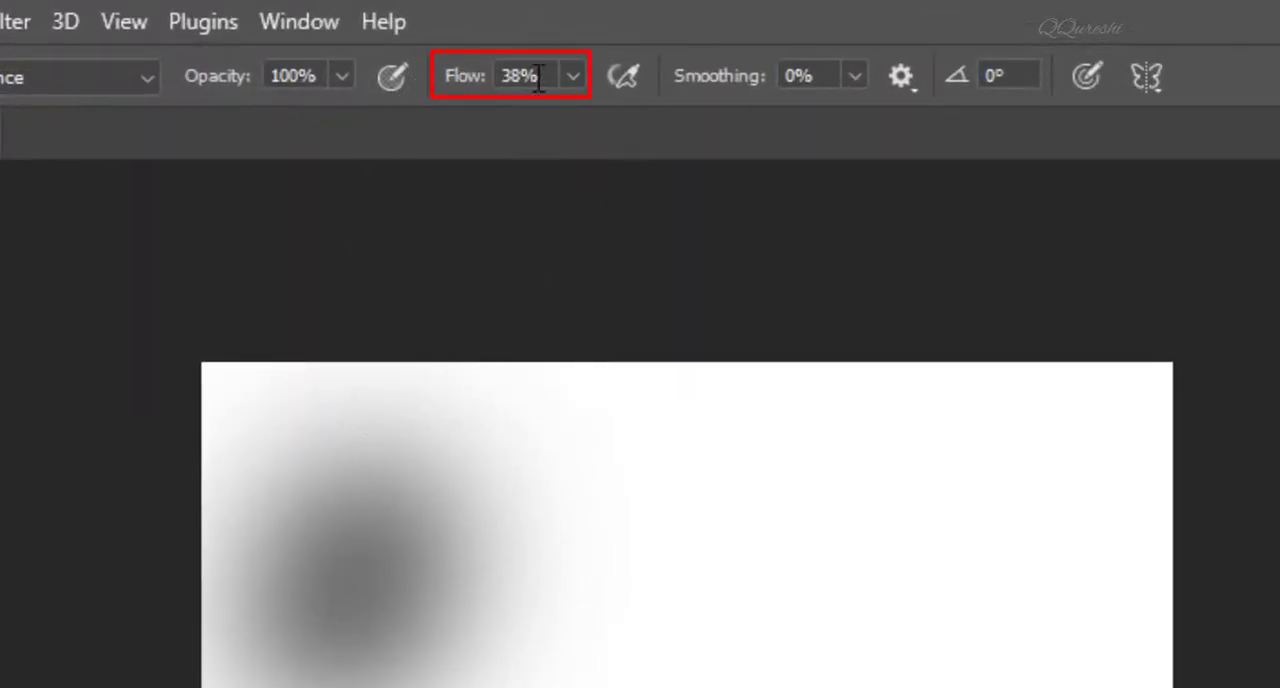
click(570, 77)
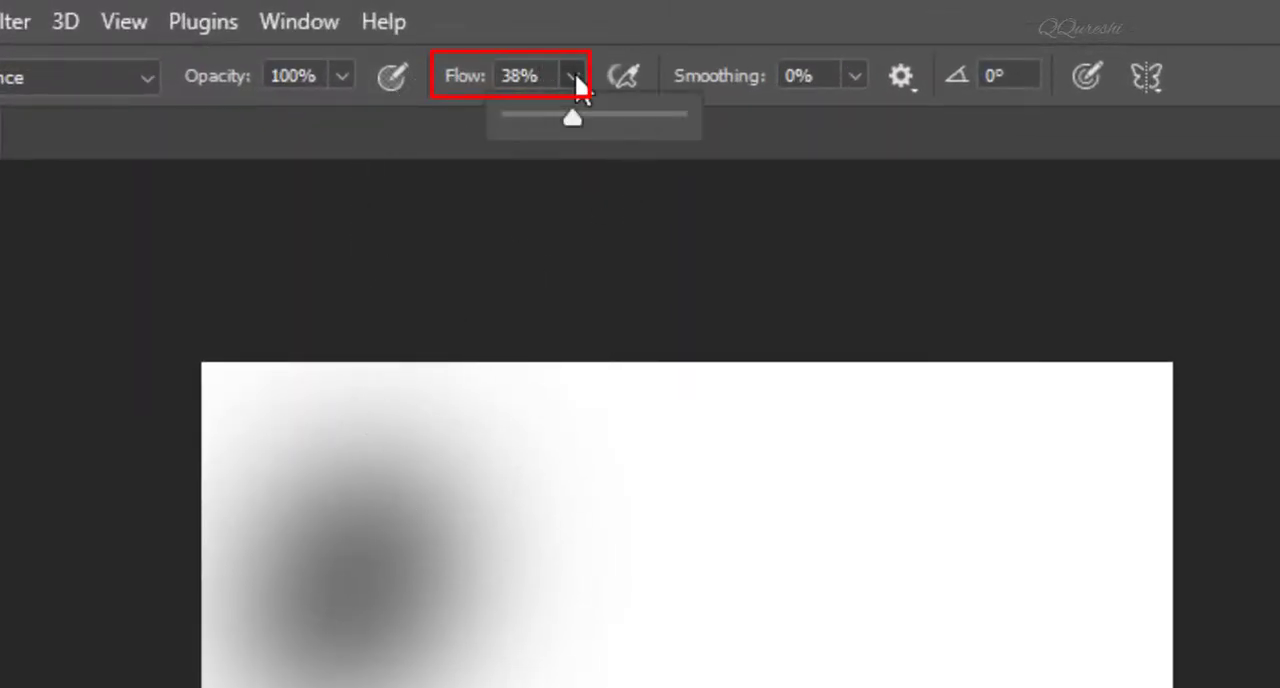
drag(570, 114, 713, 113)
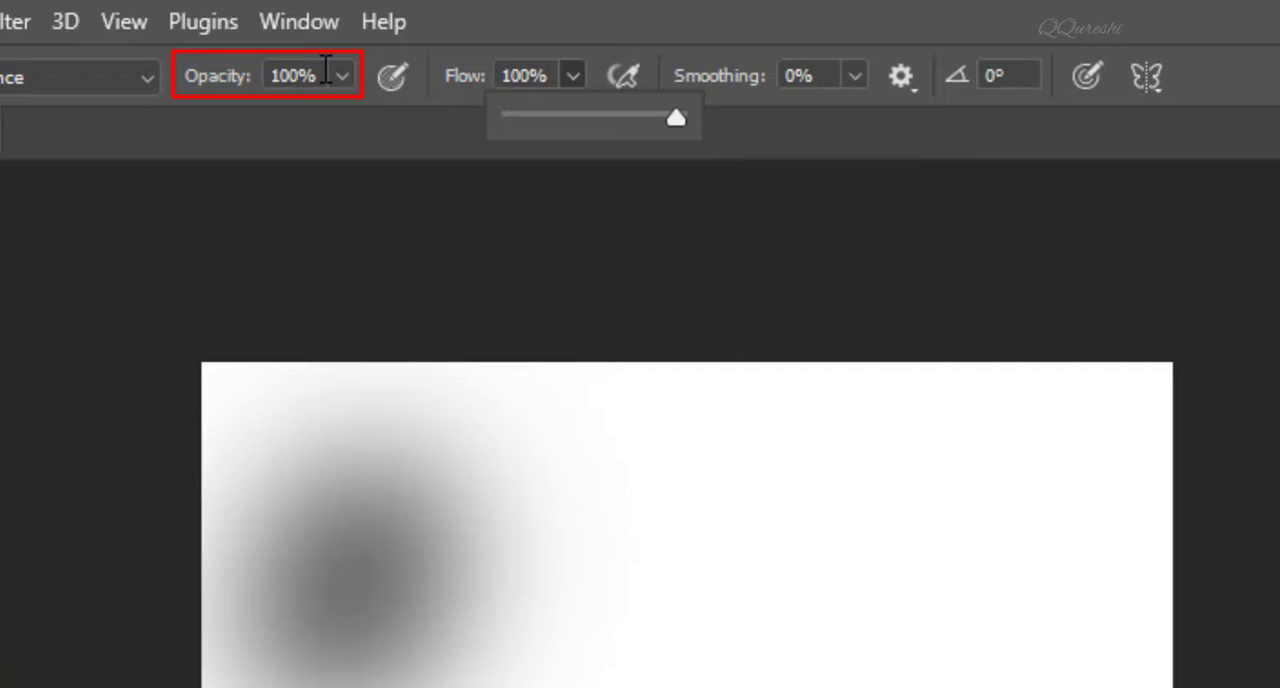
Step: Cover Layer 1 with overlapping white Difference-mode brush strokes to build an abstract black-and-white pattern
mouse_move(391, 549)
mouse_down()
mouse_move(420, 529)
mouse_move(301, 663)
mouse_up()
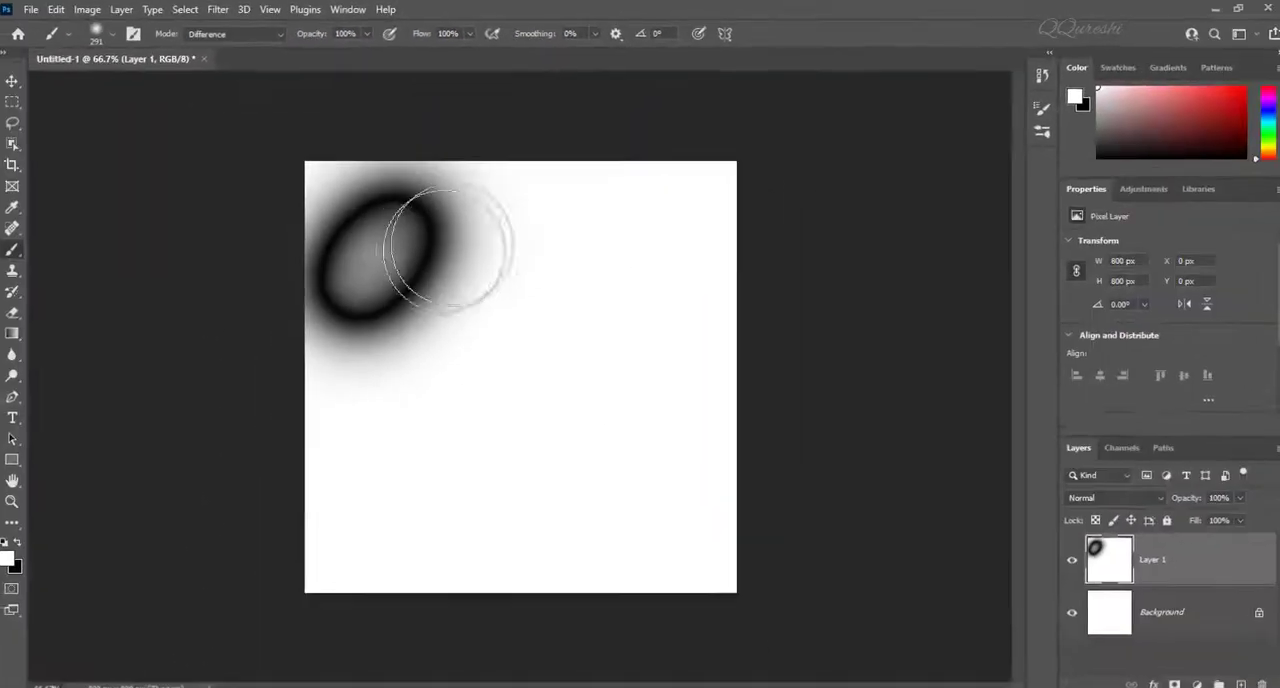
mouse_move(513, 437)
mouse_down()
mouse_move(538, 426)
mouse_move(451, 601)
mouse_move(644, 450)
mouse_up()
mouse_move(529, 249)
mouse_down()
mouse_move(501, 343)
mouse_move(582, 262)
mouse_move(472, 483)
mouse_move(418, 385)
mouse_move(387, 440)
mouse_move(393, 375)
mouse_move(362, 424)
mouse_up()
mouse_move(327, 400)
mouse_down()
mouse_move(347, 225)
mouse_move(440, 163)
mouse_move(348, 165)
mouse_move(328, 196)
mouse_move(454, 175)
mouse_move(526, 216)
mouse_move(628, 174)
mouse_move(650, 228)
mouse_move(594, 300)
mouse_move(678, 205)
mouse_move(674, 330)
mouse_move(694, 328)
mouse_move(718, 268)
mouse_move(694, 476)
mouse_move(638, 562)
mouse_move(646, 462)
mouse_move(615, 452)
mouse_move(566, 505)
mouse_move(471, 545)
mouse_move(401, 500)
mouse_move(318, 523)
mouse_move(305, 550)
mouse_move(546, 513)
mouse_move(591, 572)
mouse_move(704, 572)
mouse_move(718, 555)
mouse_move(705, 543)
mouse_move(388, 520)
mouse_move(320, 546)
mouse_move(402, 416)
mouse_move(388, 287)
mouse_move(484, 258)
mouse_up()
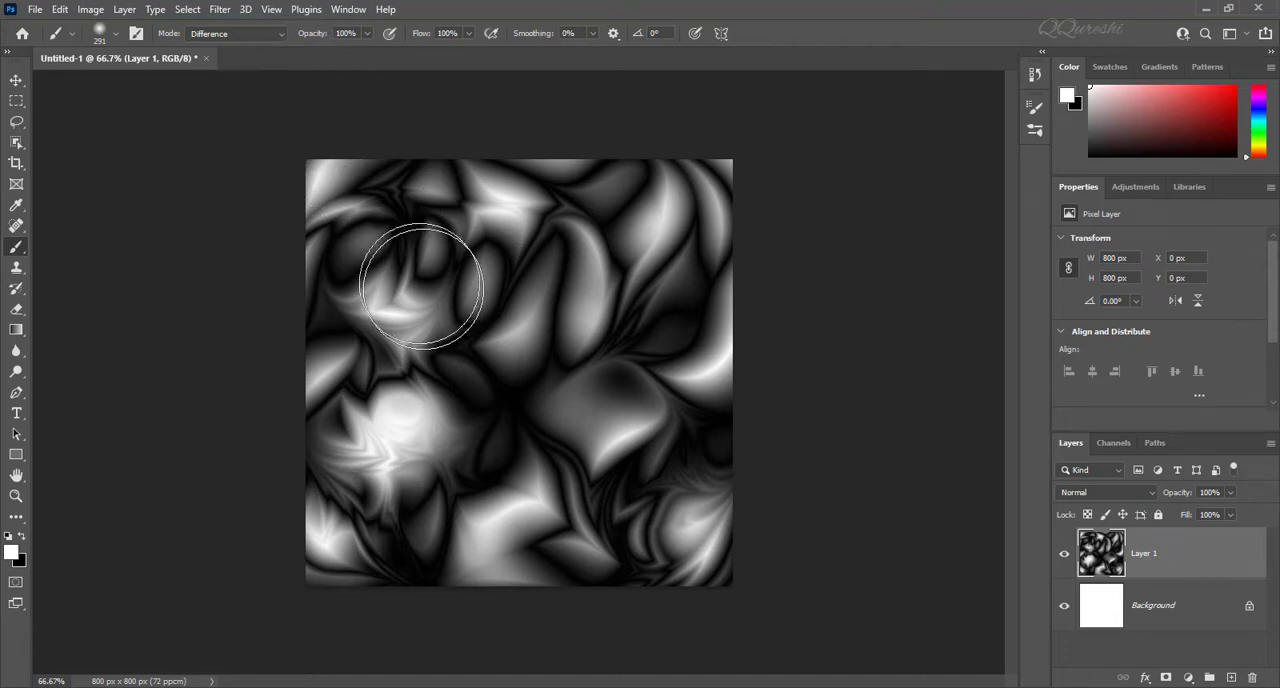
mouse_move(421, 287)
mouse_down()
mouse_move(337, 182)
mouse_move(310, 178)
mouse_up()
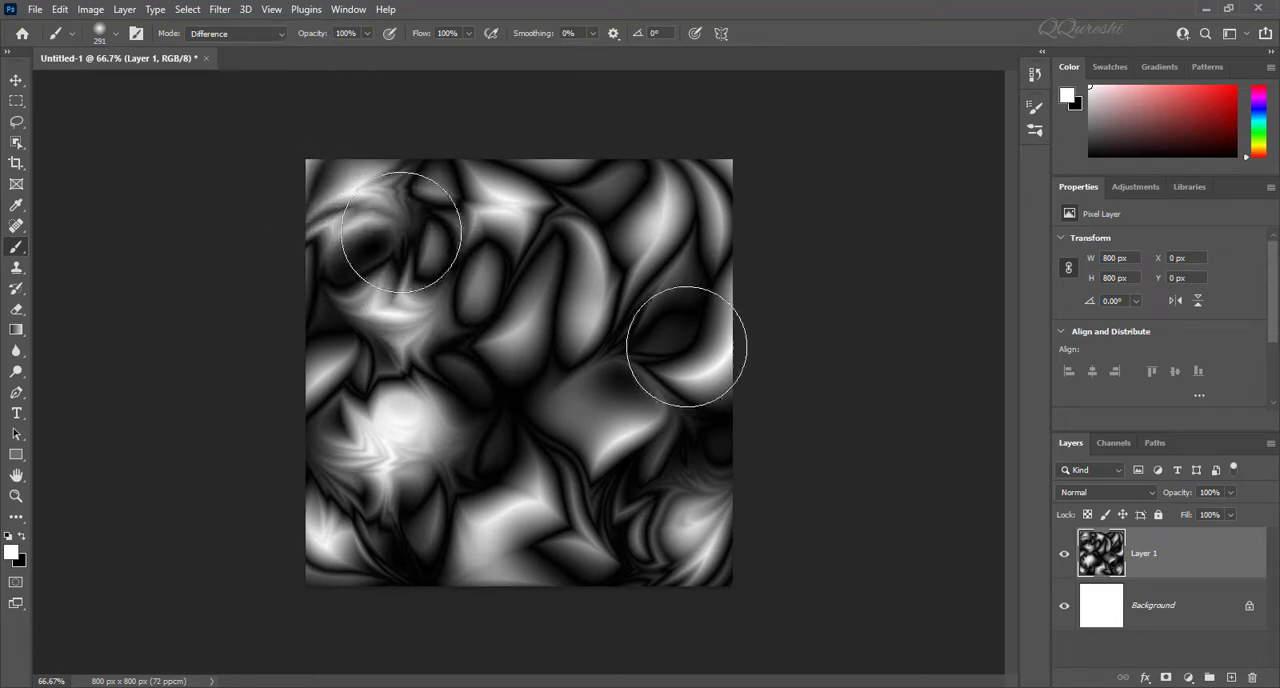
Step: Duplicate the Background layer beneath the black-and-white pattern and hide Layer 1
click(1155, 599)
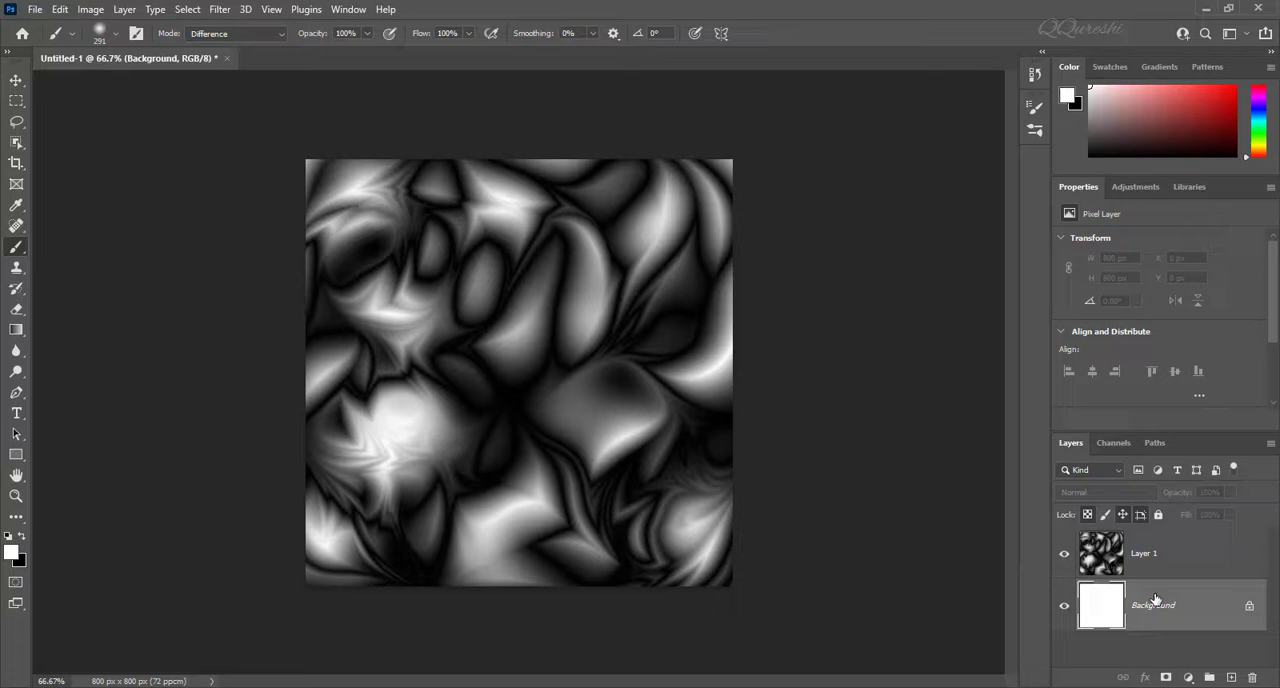
key(ctrl+j)
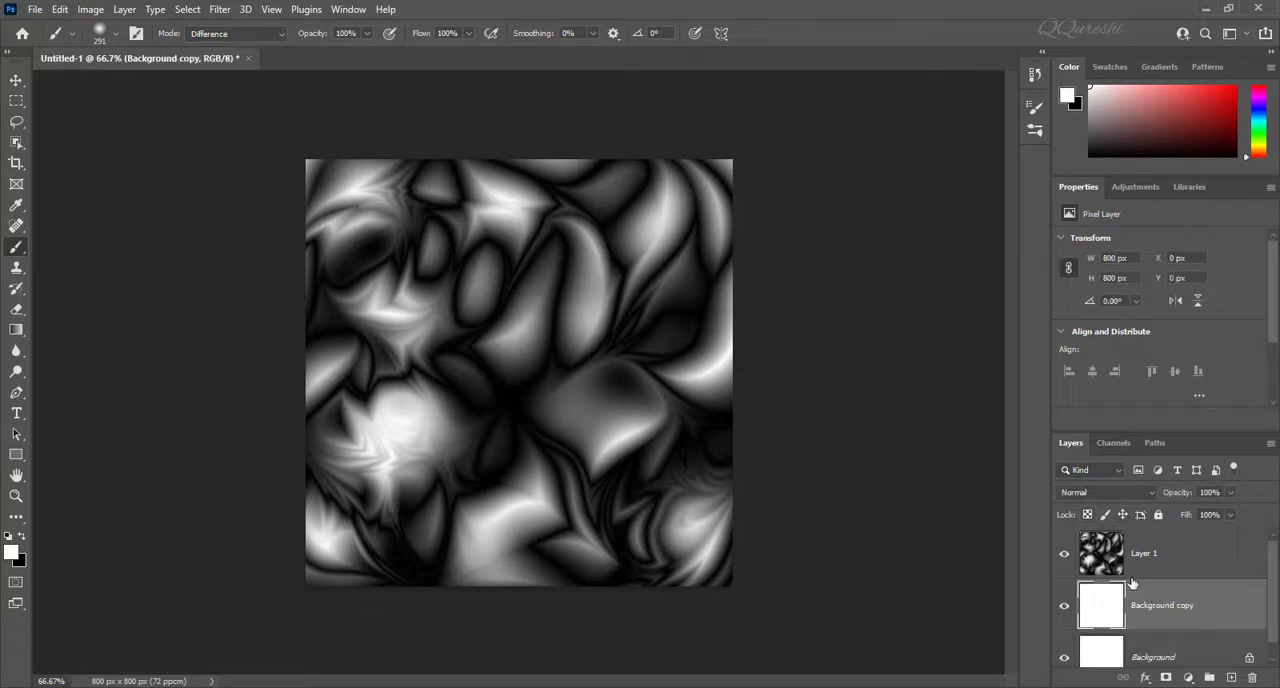
click(1064, 556)
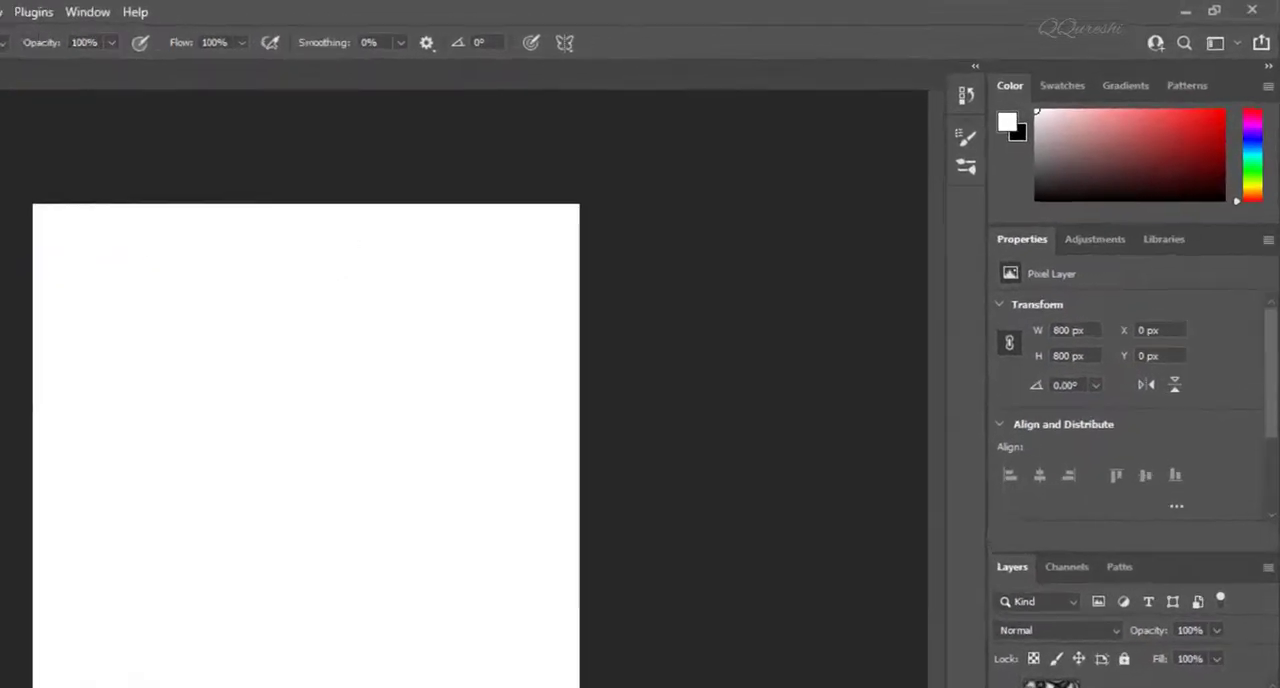
Step: Choose the 112 px rough bristle brush tip and enlarge the brush to 300 px
click(966, 137)
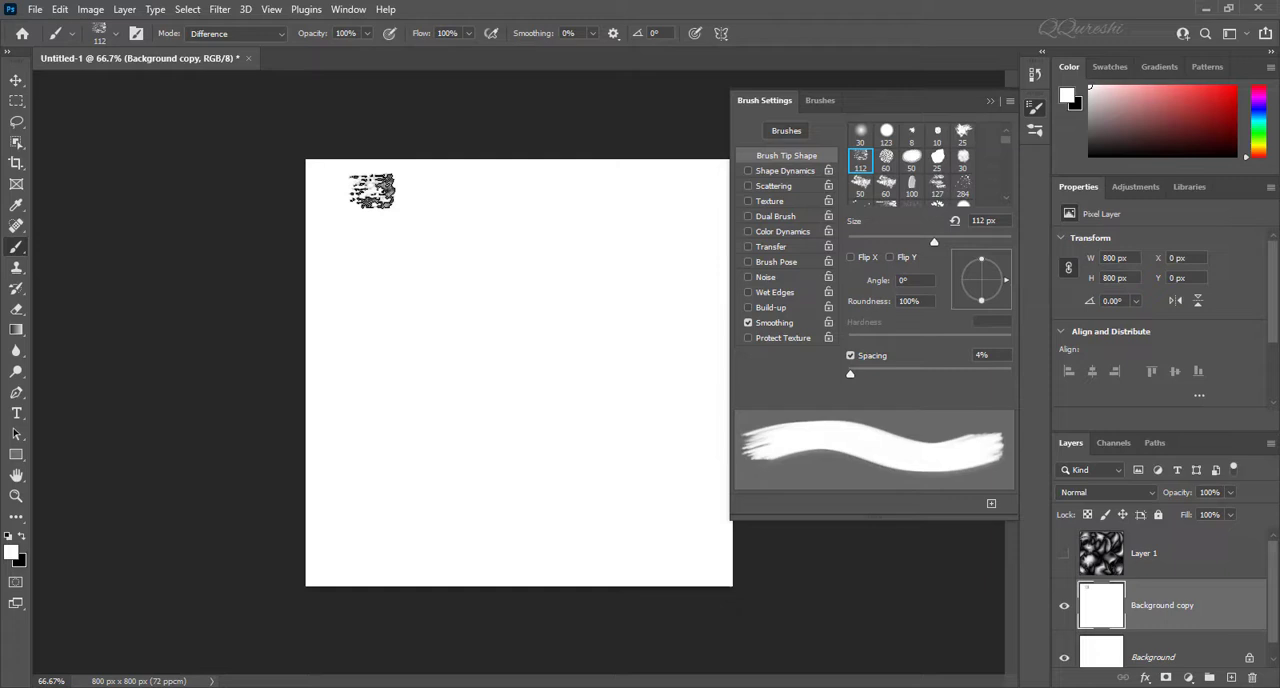
click(990, 103)
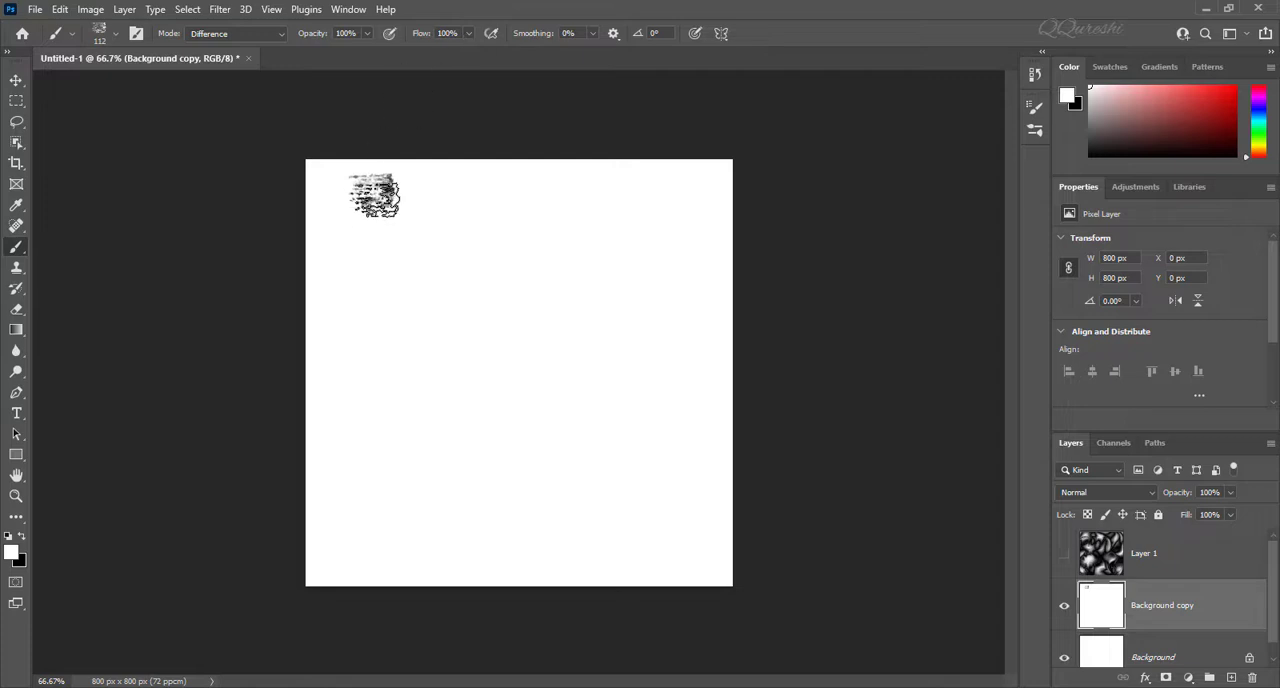
key(bracketright)
key(bracketright)
key(bracketright)
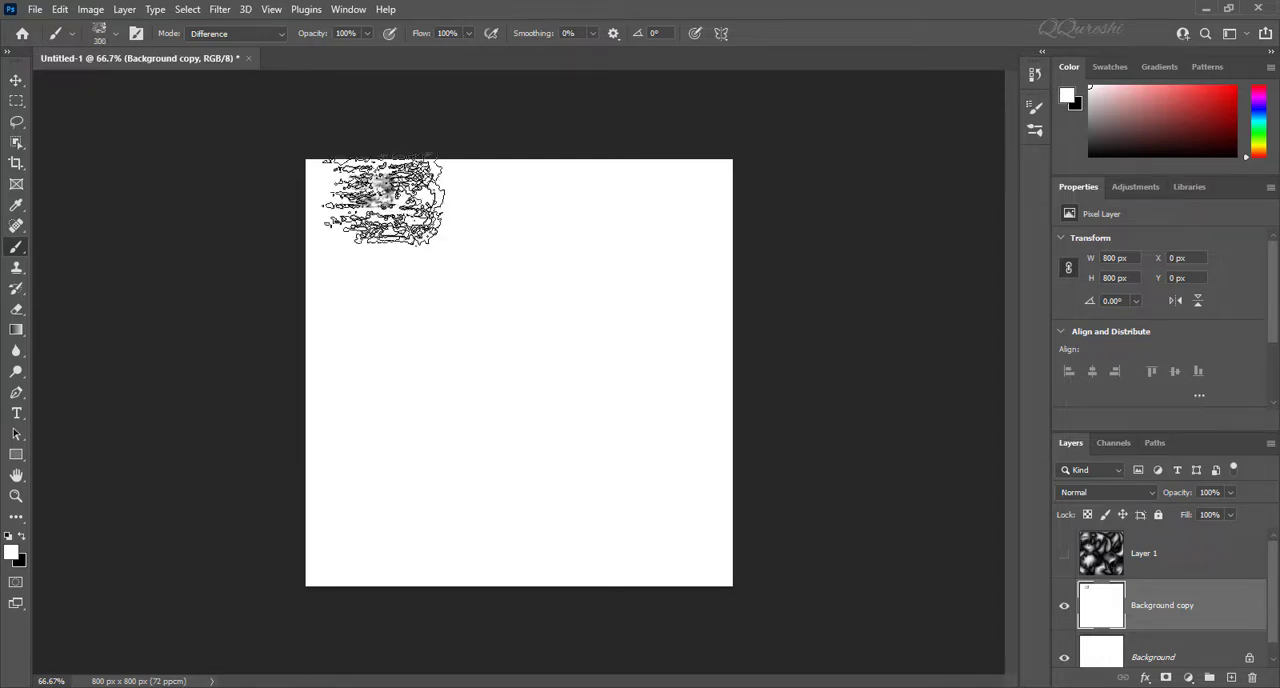
Step: Cover Background copy with overlapping white Difference-mode bristle strokes and compare the pattern with Layer 1
mouse_move(390, 210)
mouse_down()
mouse_move(364, 295)
mouse_move(404, 258)
mouse_move(409, 290)
mouse_move(389, 207)
mouse_move(354, 278)
mouse_move(414, 250)
mouse_move(436, 330)
mouse_move(489, 318)
mouse_move(522, 175)
mouse_move(439, 215)
mouse_move(382, 190)
mouse_move(364, 152)
mouse_move(314, 157)
mouse_up()
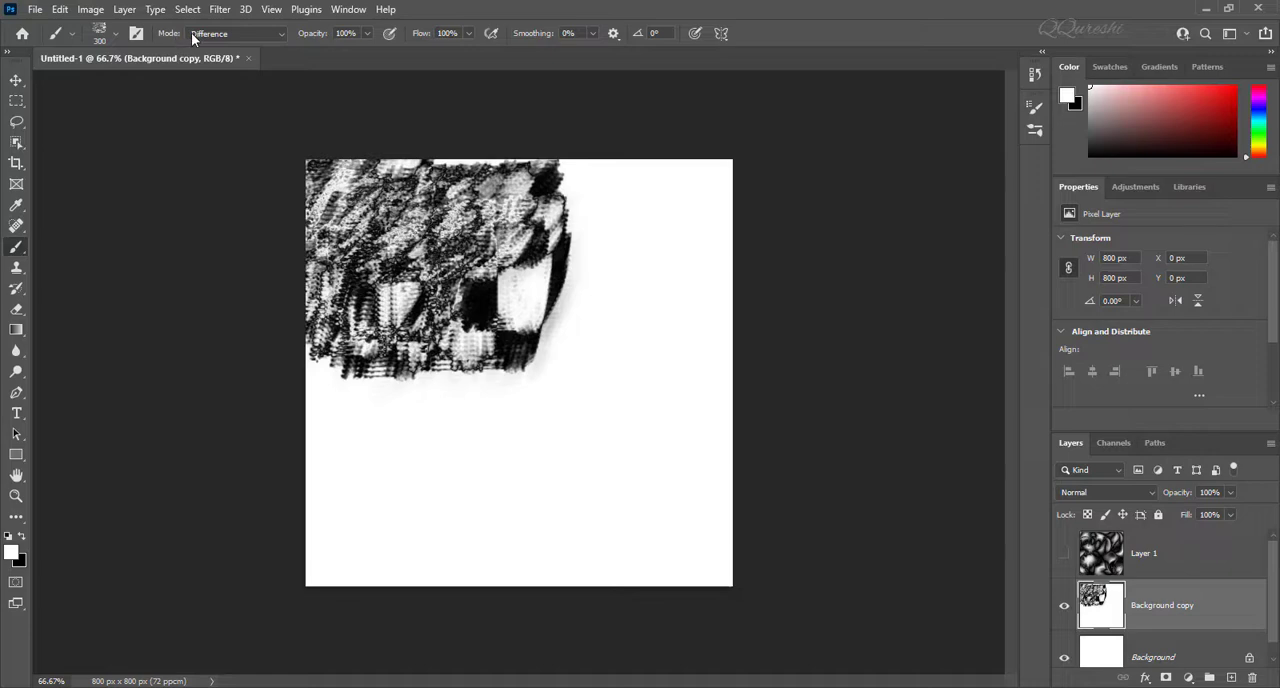
mouse_move(485, 185)
mouse_down()
mouse_move(430, 400)
mouse_move(675, 450)
mouse_move(690, 285)
mouse_move(286, 271)
mouse_up()
click(1064, 553)
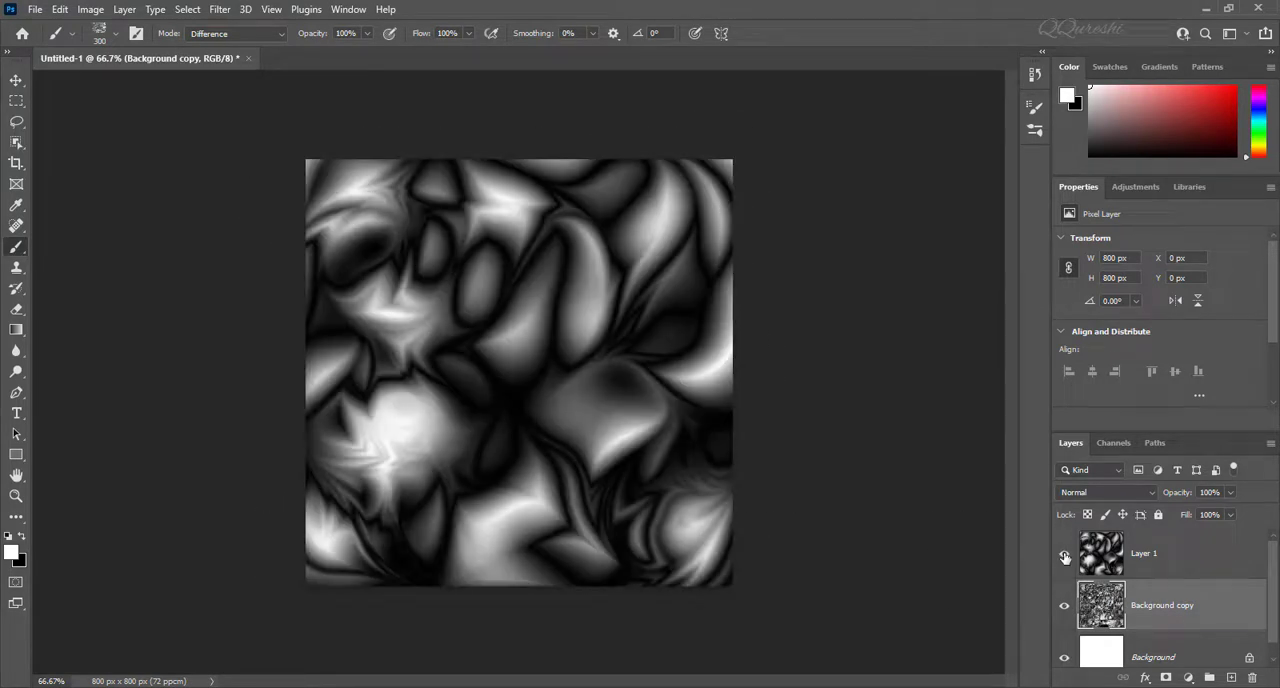
click(1064, 554)
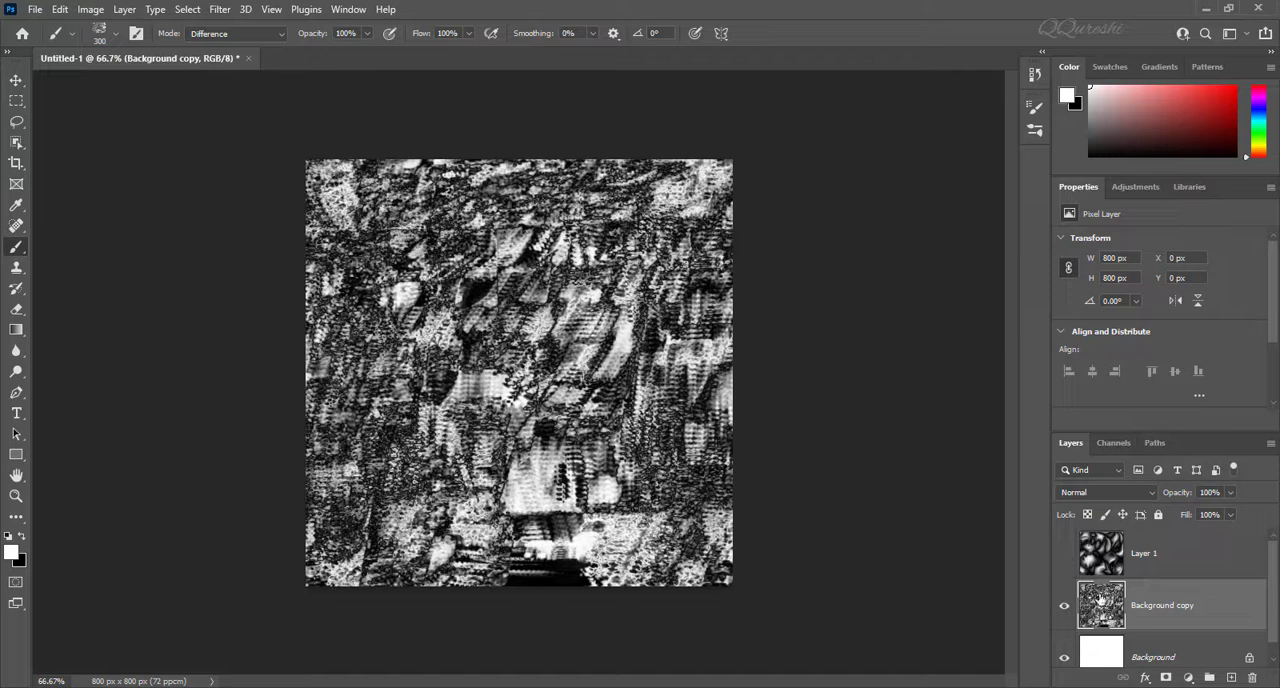
Step: Hide Background copy and duplicate the blank Background layer beneath it
click(1063, 606)
click(1146, 650)
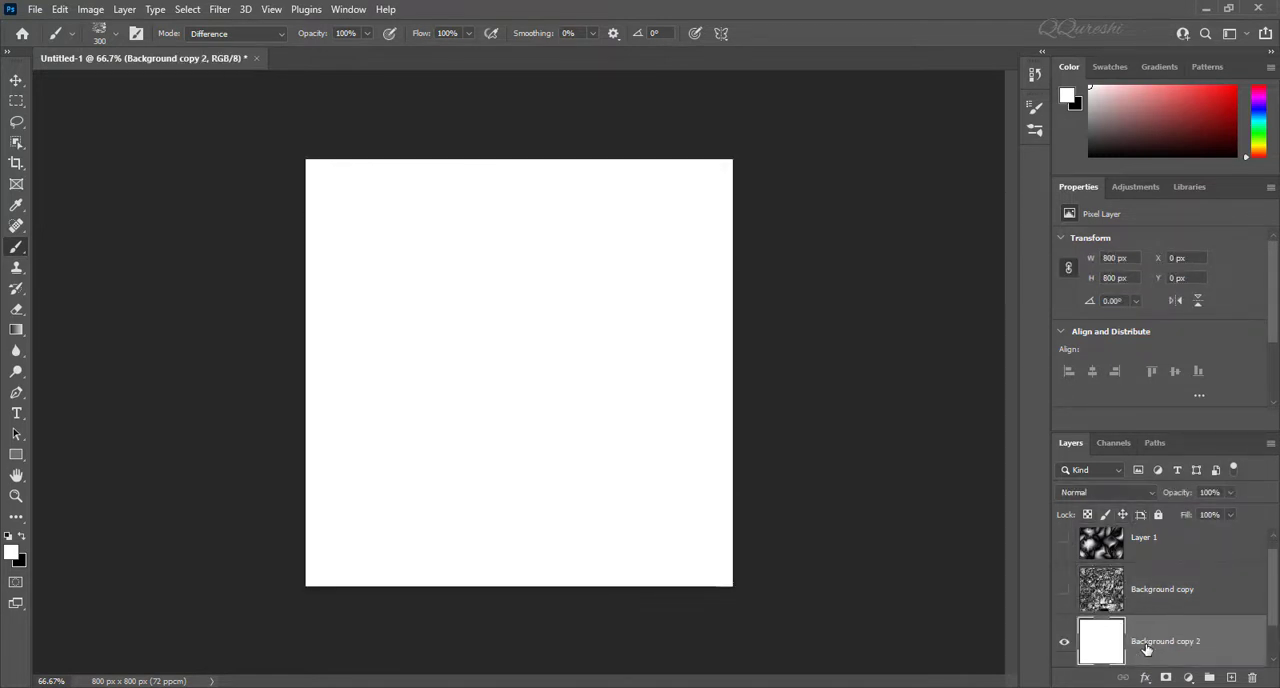
scroll(1146, 650, down, 1)
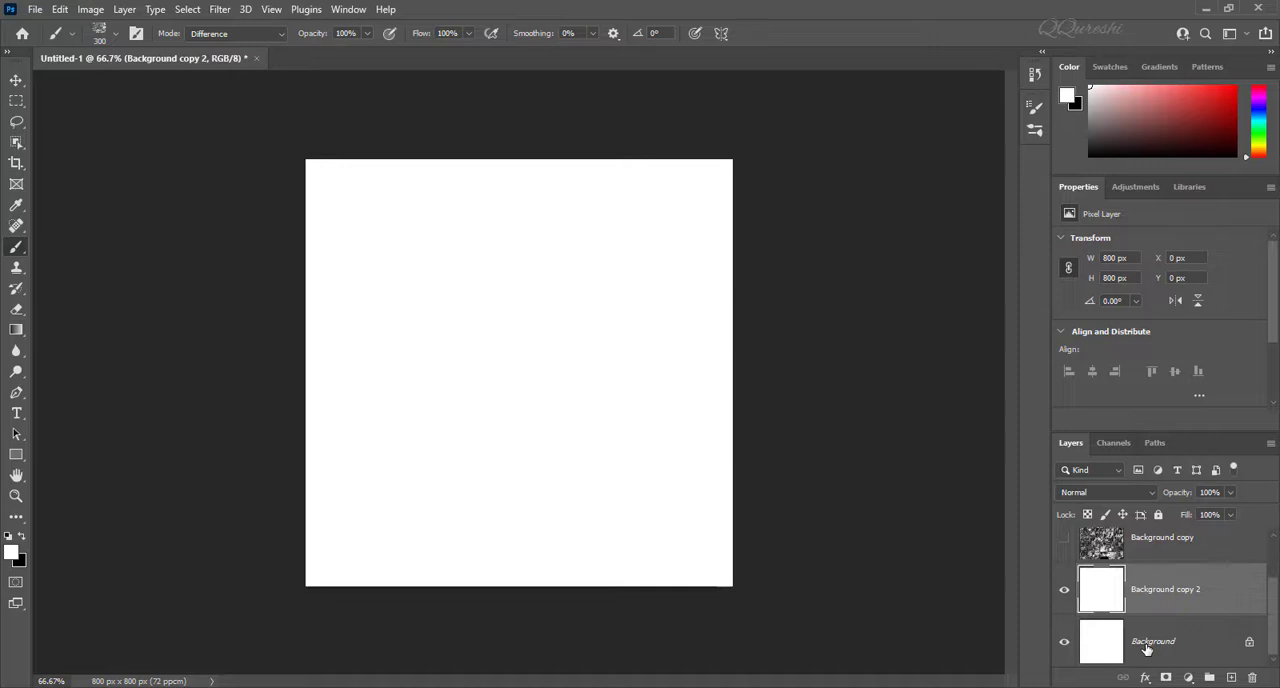
Step: Cover Background copy 2 with overlapping Difference-mode strokes in red ff3a3a, enlarging the brush from 300 to 700 px
click(11, 553)
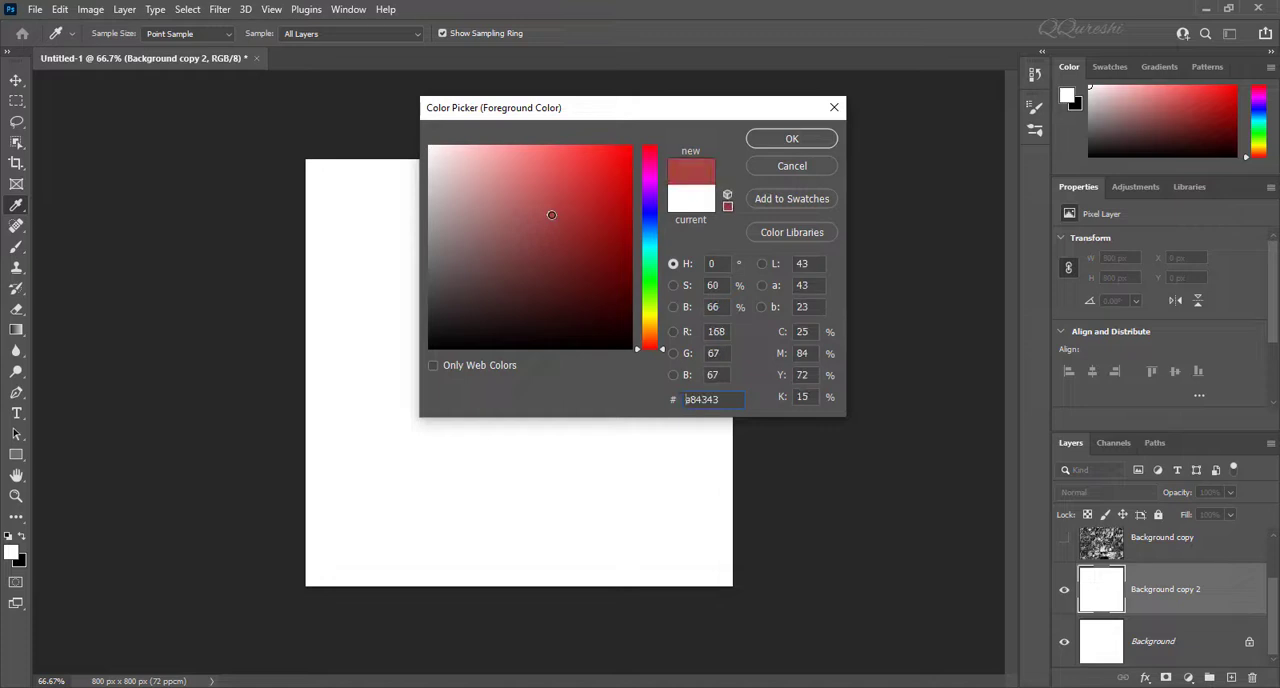
click(762, 142)
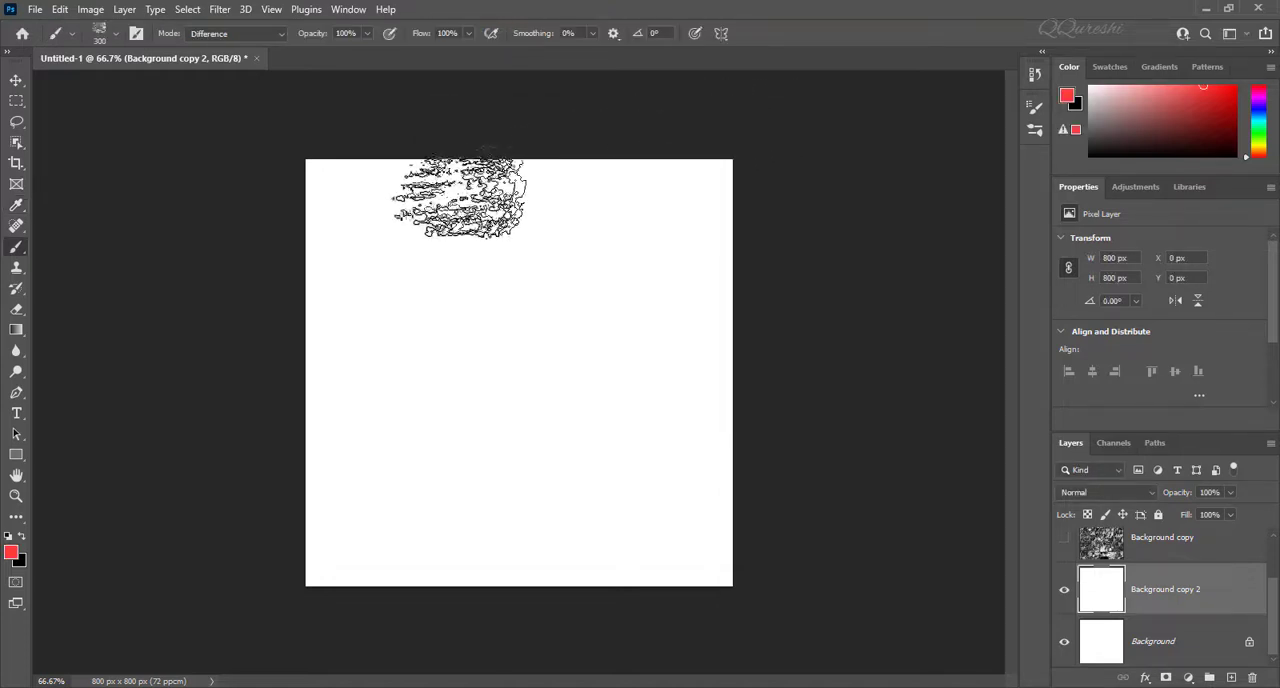
mouse_move(383, 222)
mouse_down()
mouse_move(369, 255)
mouse_move(412, 226)
mouse_move(397, 272)
mouse_move(442, 238)
mouse_move(407, 312)
mouse_move(417, 280)
mouse_move(377, 305)
mouse_move(377, 252)
mouse_move(392, 245)
mouse_move(357, 278)
mouse_move(359, 203)
mouse_move(325, 198)
mouse_move(337, 185)
mouse_move(326, 165)
mouse_move(293, 228)
mouse_up()
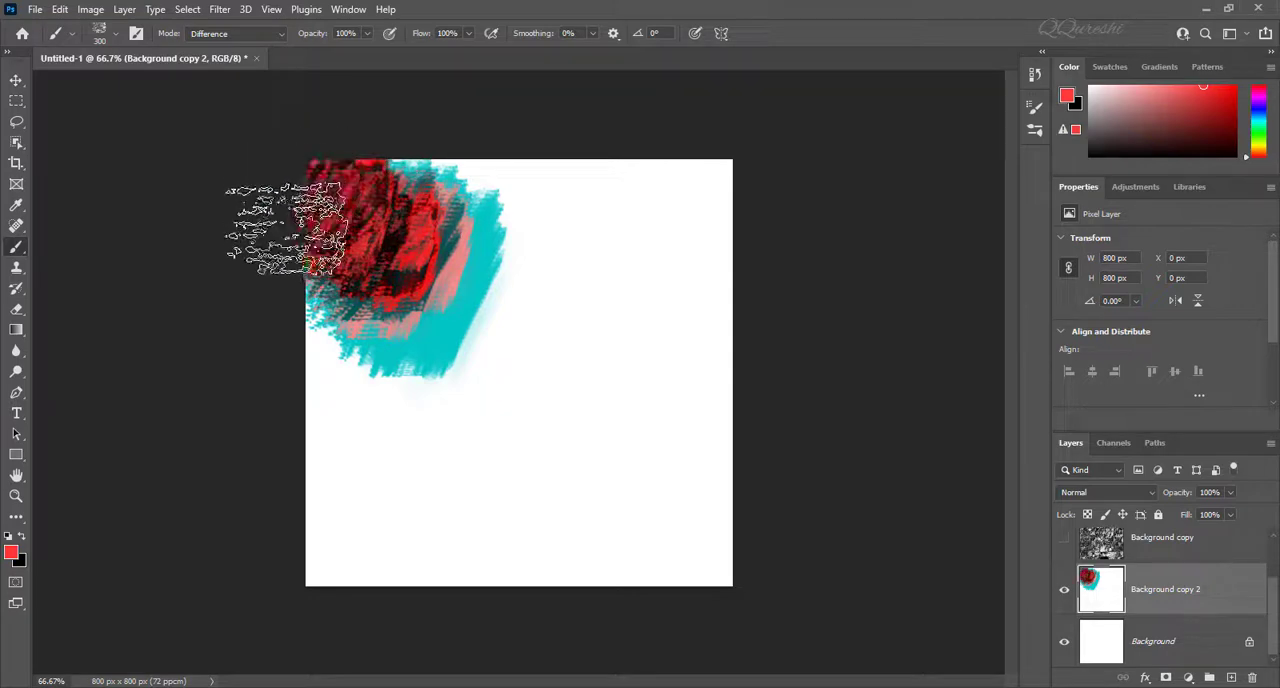
mouse_move(509, 337)
mouse_down()
mouse_move(429, 337)
mouse_move(443, 291)
mouse_move(525, 240)
mouse_move(515, 215)
mouse_move(458, 185)
mouse_move(443, 149)
mouse_move(486, 137)
mouse_move(543, 157)
mouse_move(605, 210)
mouse_move(690, 212)
mouse_move(703, 195)
mouse_move(555, 310)
mouse_move(543, 357)
mouse_move(557, 386)
mouse_move(571, 329)
mouse_move(650, 430)
mouse_move(690, 410)
mouse_move(680, 465)
mouse_move(700, 305)
mouse_move(655, 430)
mouse_up()
mouse_move(652, 490)
mouse_down()
mouse_move(651, 551)
mouse_move(712, 580)
mouse_move(663, 477)
mouse_move(660, 525)
mouse_move(607, 470)
mouse_move(535, 430)
mouse_move(364, 408)
mouse_move(317, 420)
mouse_move(300, 380)
mouse_move(225, 390)
mouse_move(500, 500)
mouse_move(697, 195)
mouse_move(543, 257)
mouse_move(543, 500)
mouse_up()
key(bracketright)
key(bracketright)
key(bracketright)
key(bracketright)
Step: Reset the foreground colour to white, and duplicate the Background layer with the red Background copy 2 hidden
key(d)
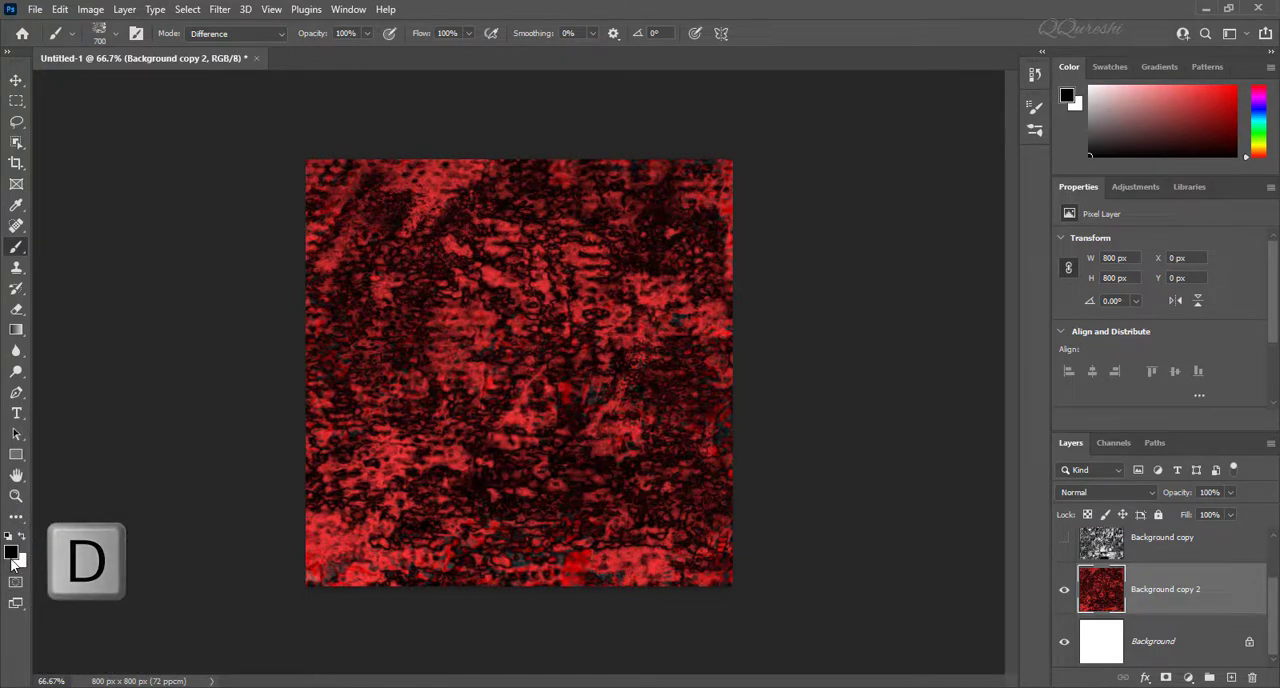
key(x)
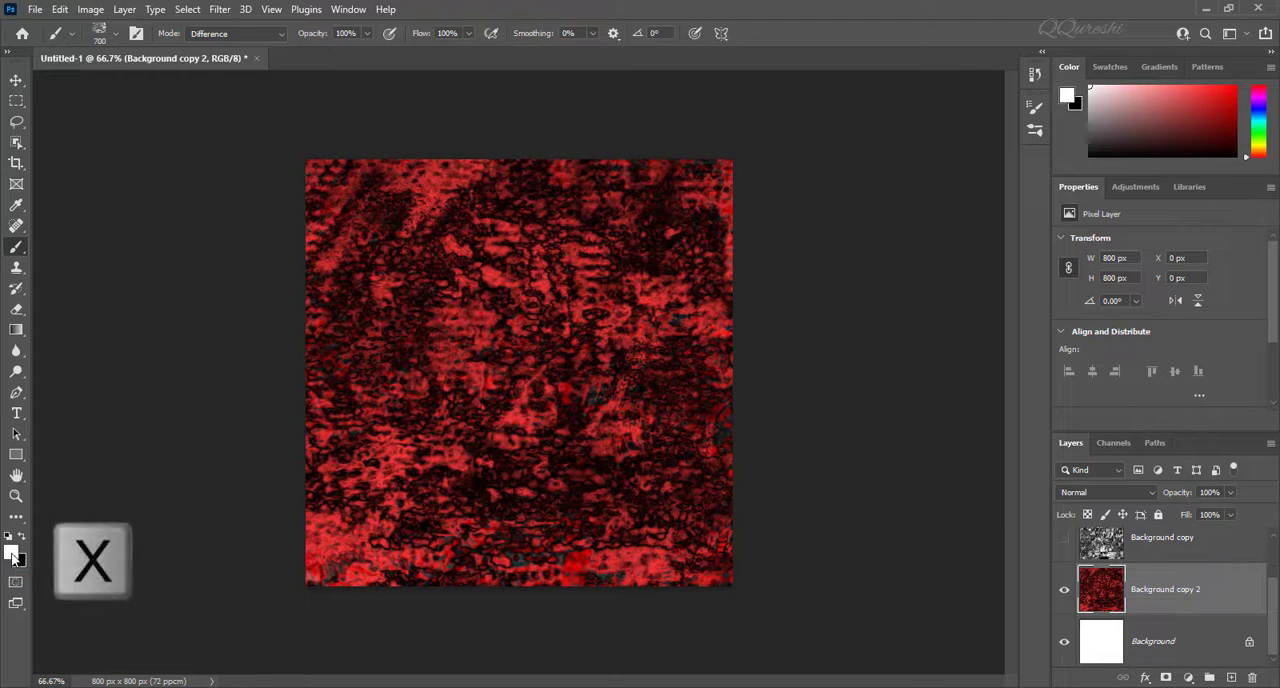
click(1064, 593)
click(1178, 648)
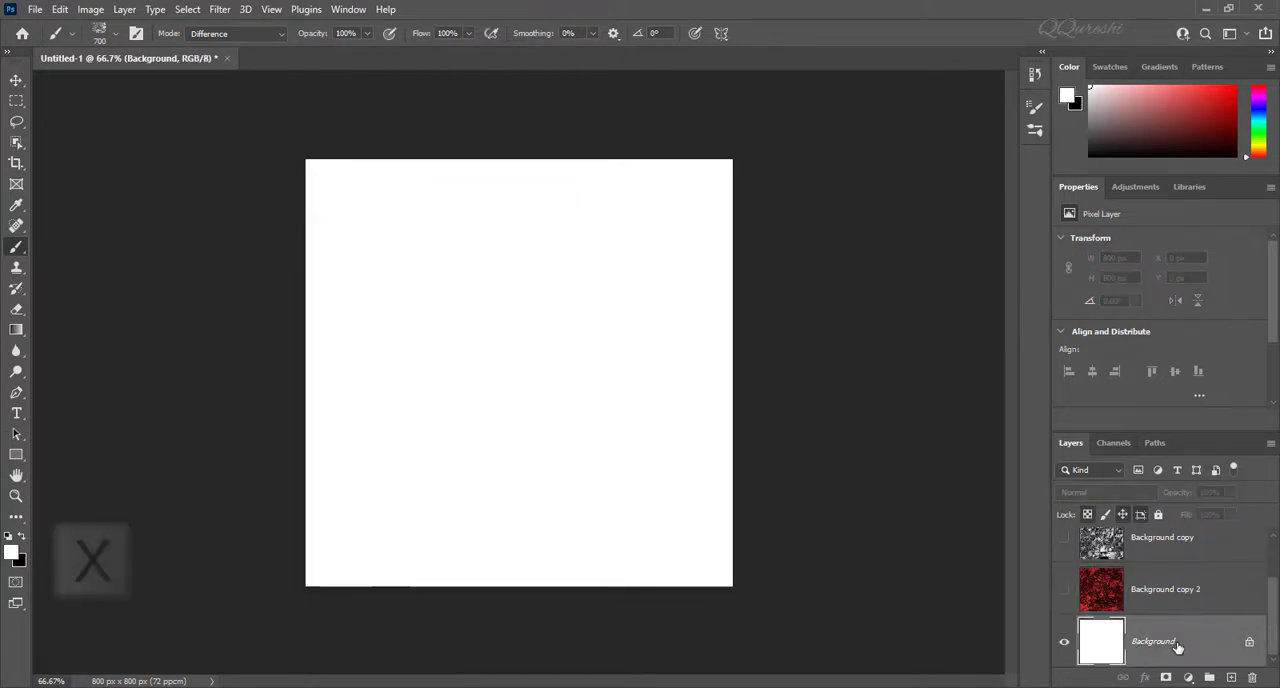
scroll(1178, 648, down, 1)
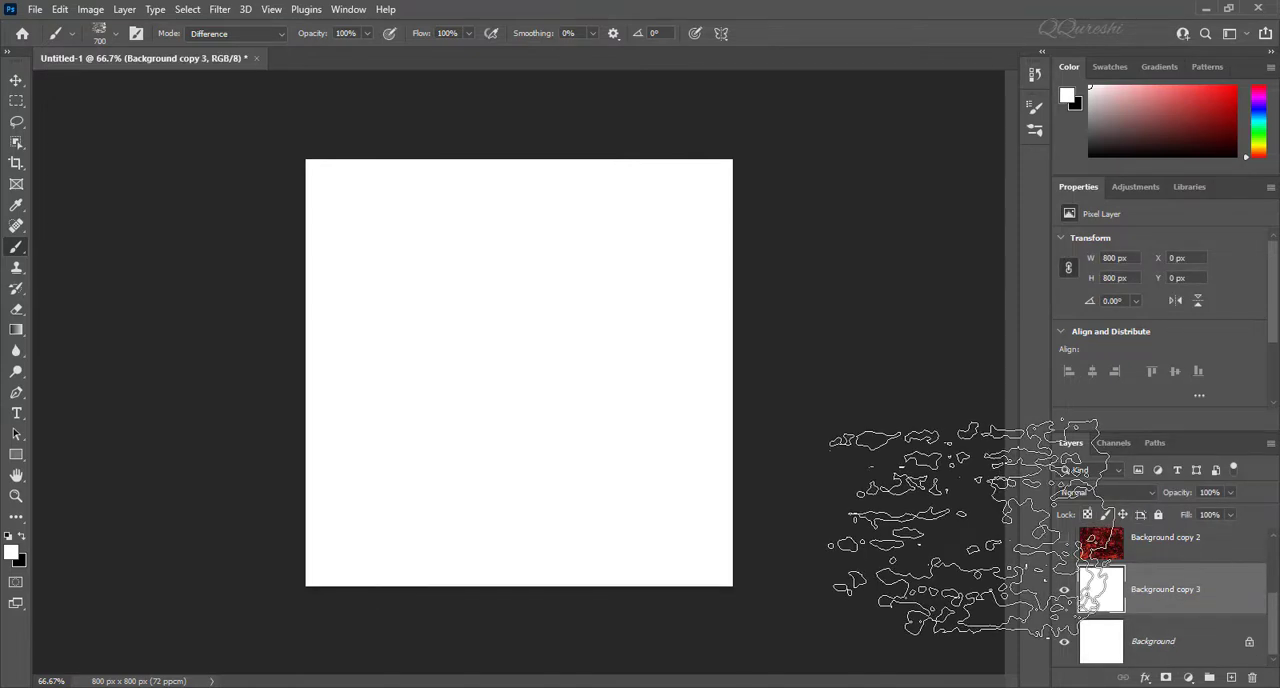
Step: Cover Background copy 3 with overlapping white Difference-mode strokes using the 306 px leaf brush tip
scroll(1150, 590, up, 1)
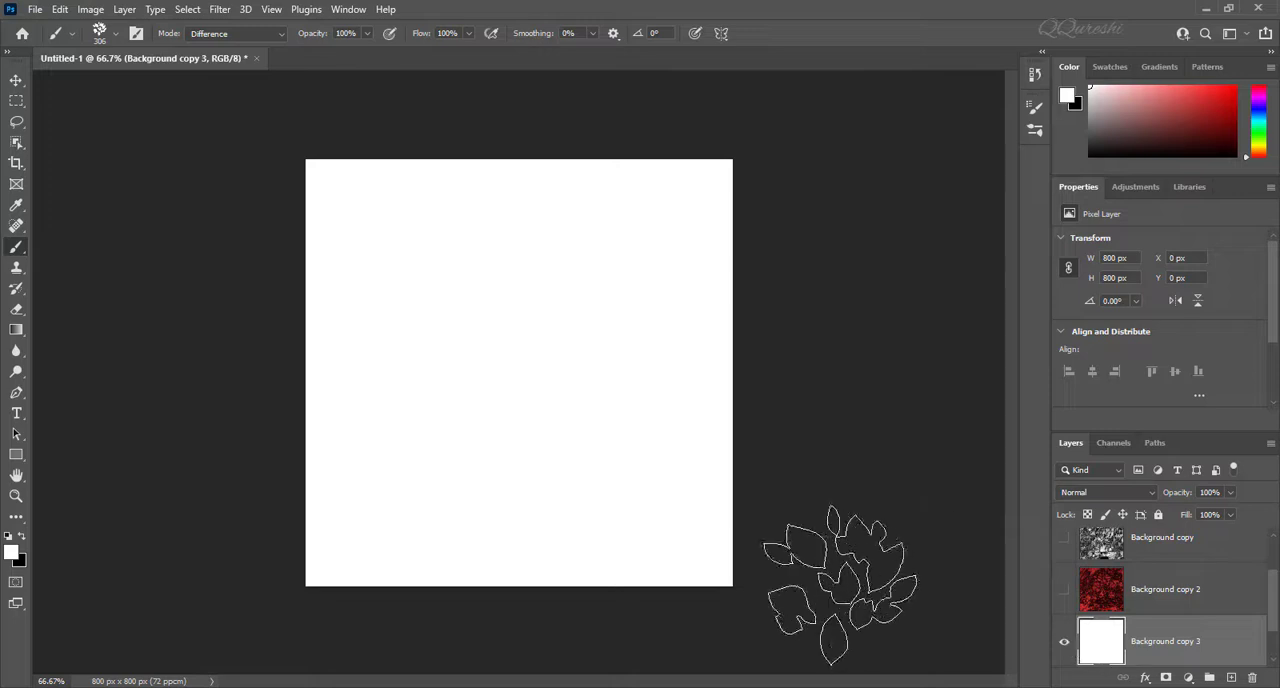
scroll(1125, 628, down, 1)
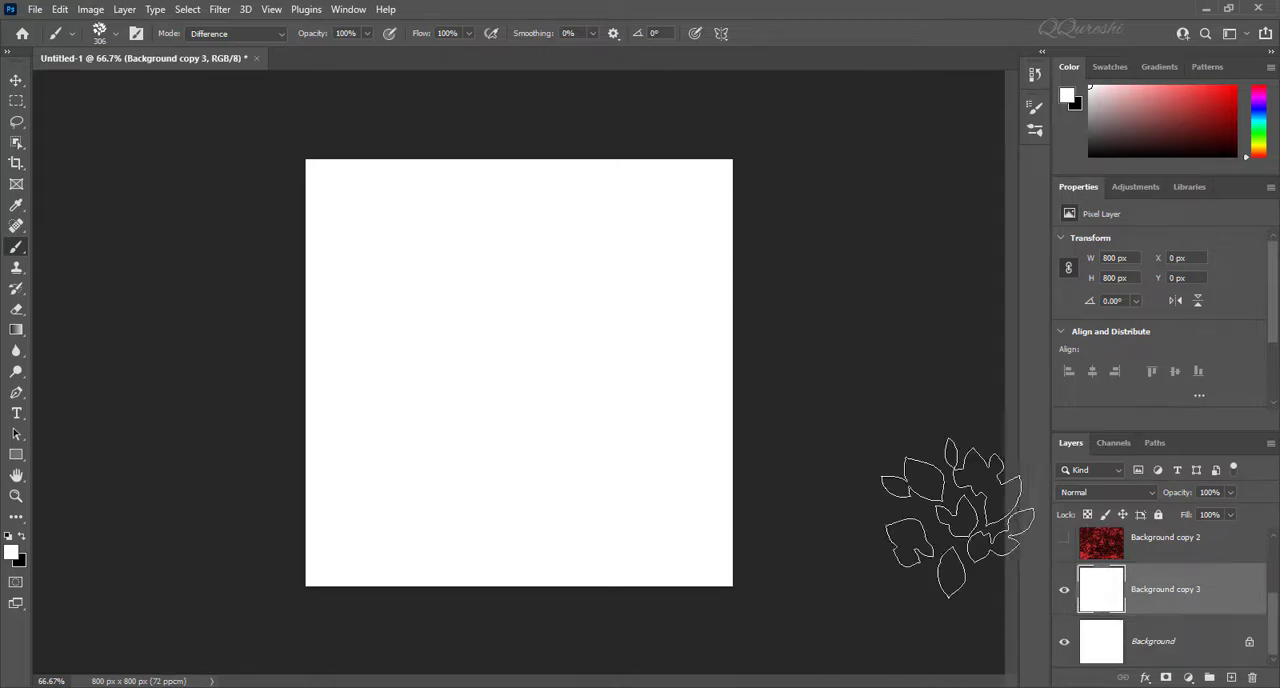
click(1033, 107)
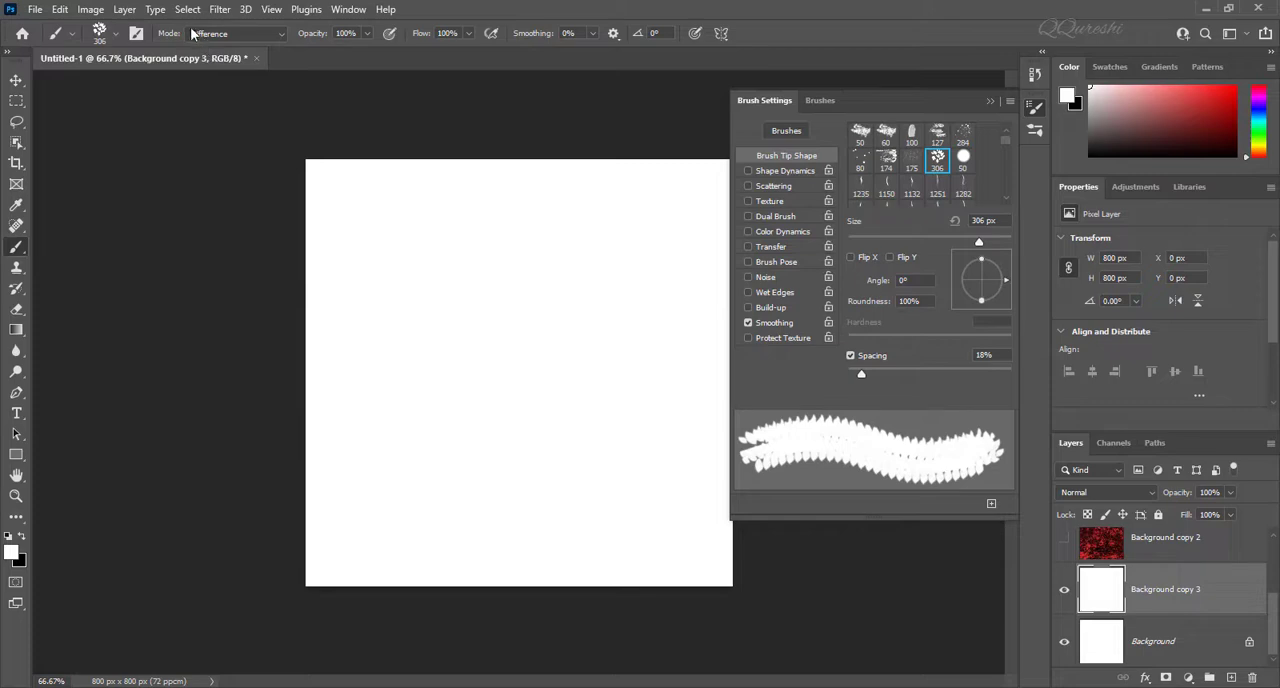
mouse_move(443, 265)
mouse_down()
mouse_move(396, 210)
mouse_move(369, 285)
mouse_move(368, 220)
mouse_move(433, 260)
mouse_move(426, 250)
mouse_move(391, 265)
mouse_move(384, 338)
mouse_move(326, 330)
mouse_move(346, 290)
mouse_move(360, 240)
mouse_up()
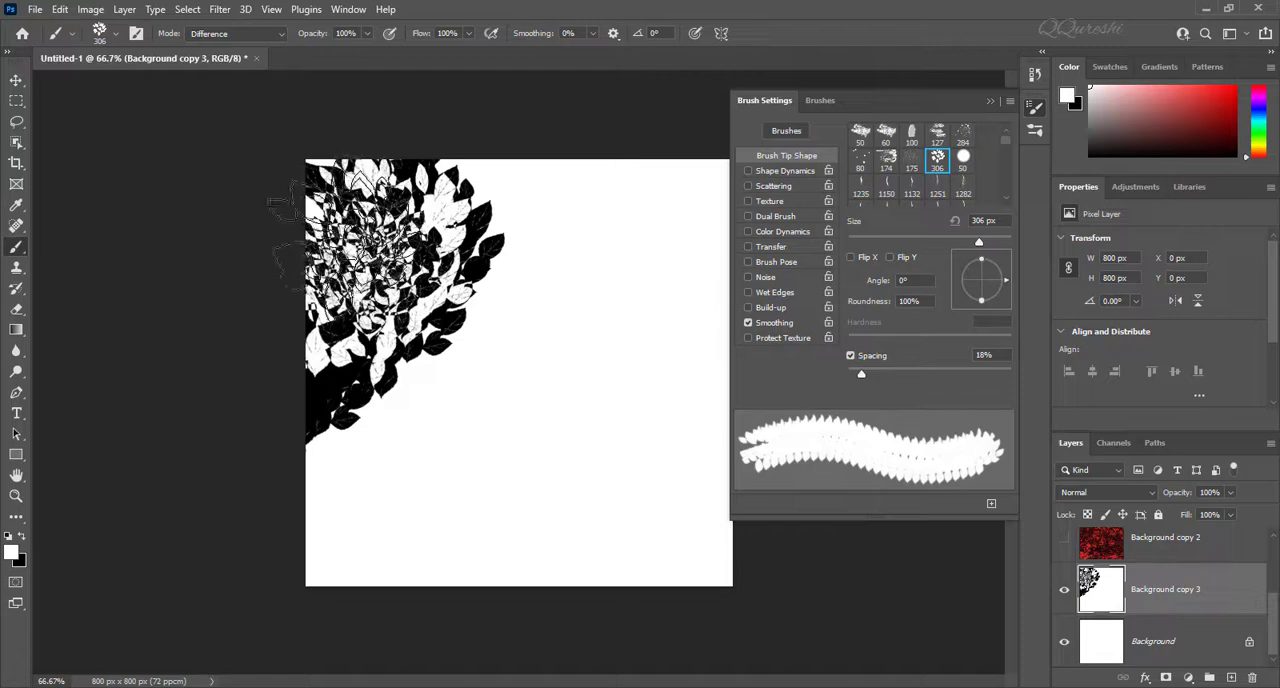
click(991, 102)
mouse_move(634, 234)
mouse_down()
mouse_move(553, 255)
mouse_move(513, 185)
mouse_move(523, 170)
mouse_move(573, 195)
mouse_move(598, 265)
mouse_move(723, 270)
mouse_move(748, 250)
mouse_move(673, 345)
mouse_move(658, 440)
mouse_move(678, 565)
mouse_move(648, 555)
mouse_move(603, 465)
mouse_move(548, 455)
mouse_move(543, 400)
mouse_move(523, 375)
mouse_move(403, 420)
mouse_move(383, 445)
mouse_move(388, 425)
mouse_move(328, 575)
mouse_move(363, 590)
mouse_move(378, 565)
mouse_move(543, 530)
mouse_move(453, 400)
mouse_move(443, 320)
mouse_move(338, 250)
mouse_move(308, 205)
mouse_move(303, 350)
mouse_move(328, 160)
mouse_move(333, 175)
mouse_move(408, 160)
mouse_move(523, 195)
mouse_move(753, 190)
mouse_move(768, 285)
mouse_move(713, 290)
mouse_move(703, 370)
mouse_move(663, 470)
mouse_move(583, 450)
mouse_move(553, 420)
mouse_move(593, 310)
mouse_move(553, 250)
mouse_move(543, 280)
mouse_move(578, 230)
mouse_move(578, 205)
mouse_move(493, 210)
mouse_move(418, 195)
mouse_move(458, 175)
mouse_move(318, 250)
mouse_move(263, 375)
mouse_move(265, 550)
mouse_move(310, 562)
mouse_move(490, 500)
mouse_move(640, 485)
mouse_move(691, 557)
mouse_move(735, 280)
mouse_move(700, 190)
mouse_move(585, 195)
mouse_move(565, 222)
mouse_up()
click(505, 419)
click(503, 418)
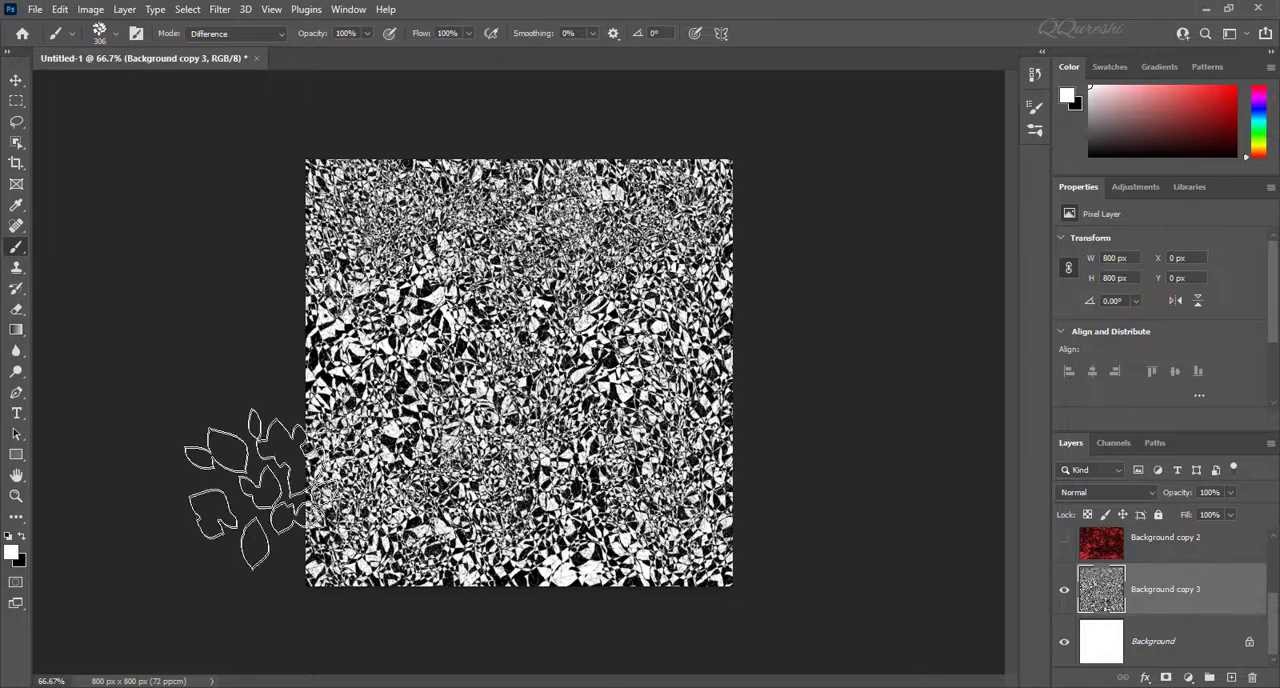
Step: Toggle Background copy 3 and show Background copy 2, Background copy and Layer 1 in turn to review the artworks
click(1064, 590)
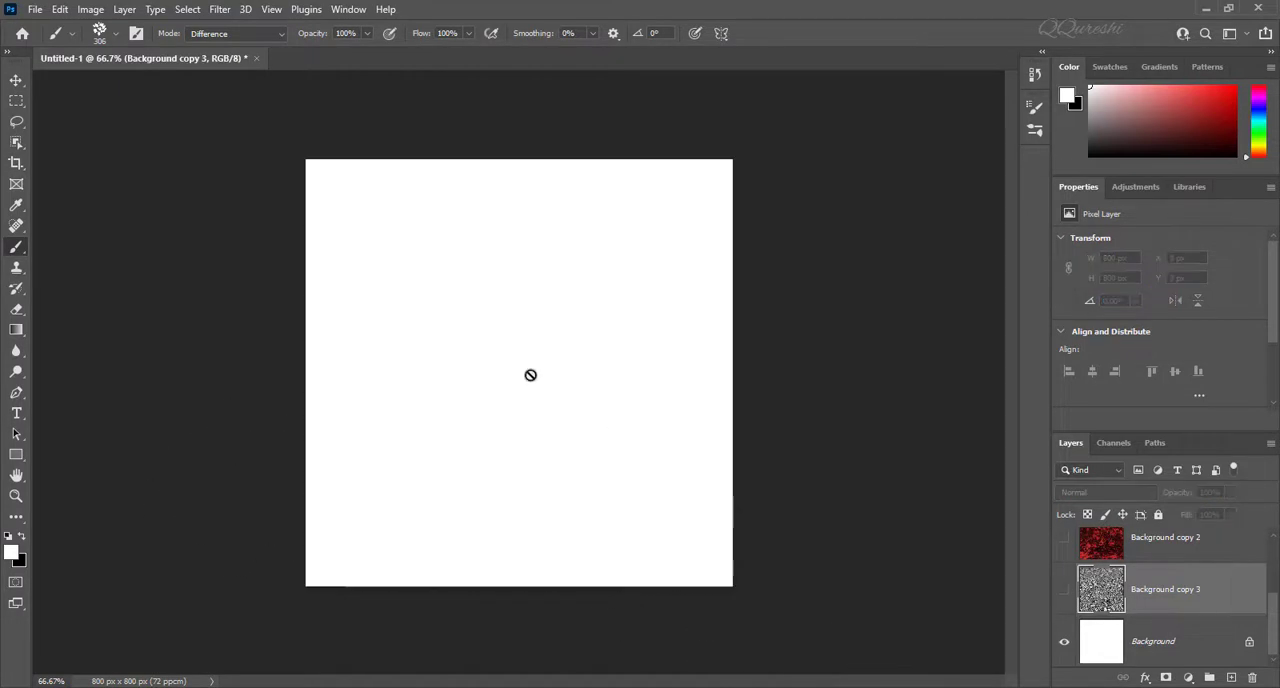
click(1063, 591)
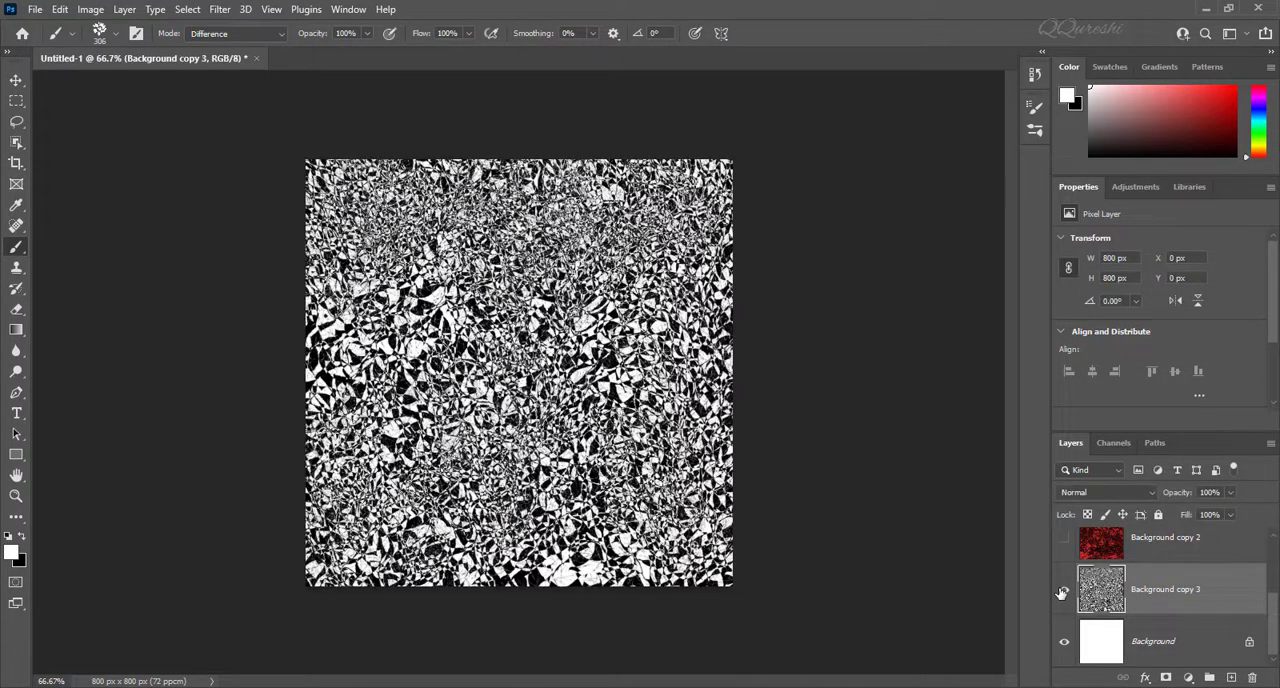
scroll(1062, 592, up, 2)
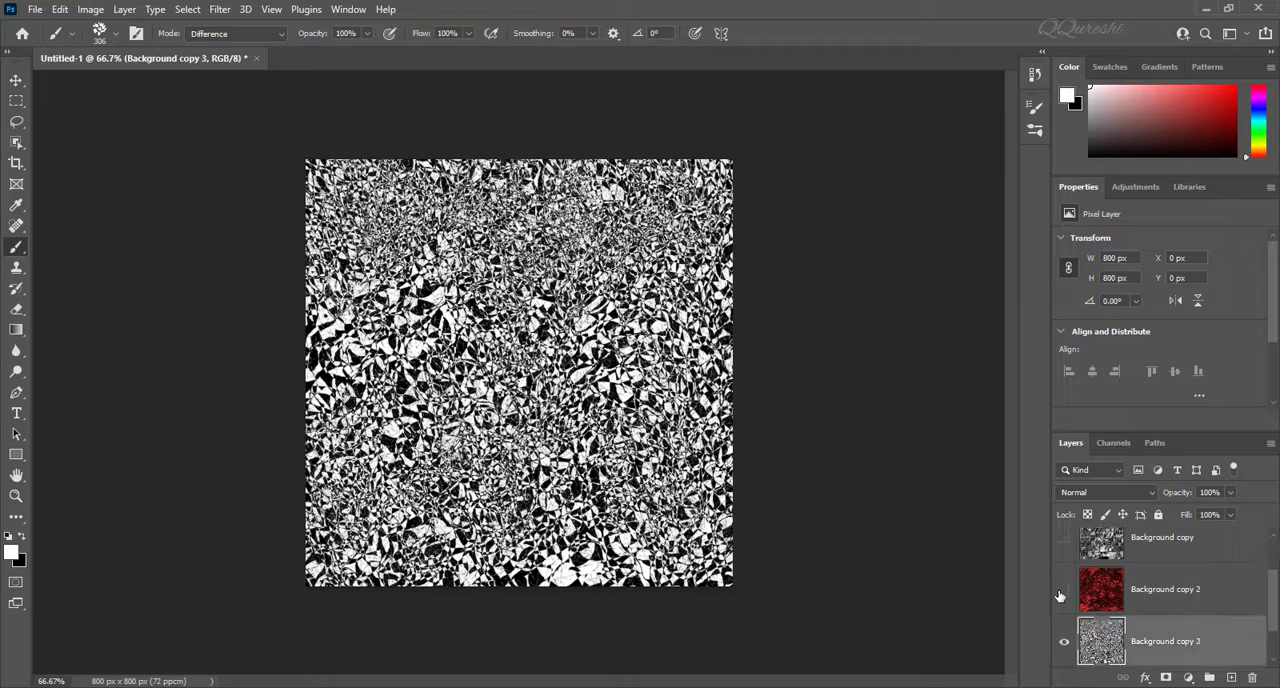
click(1065, 592)
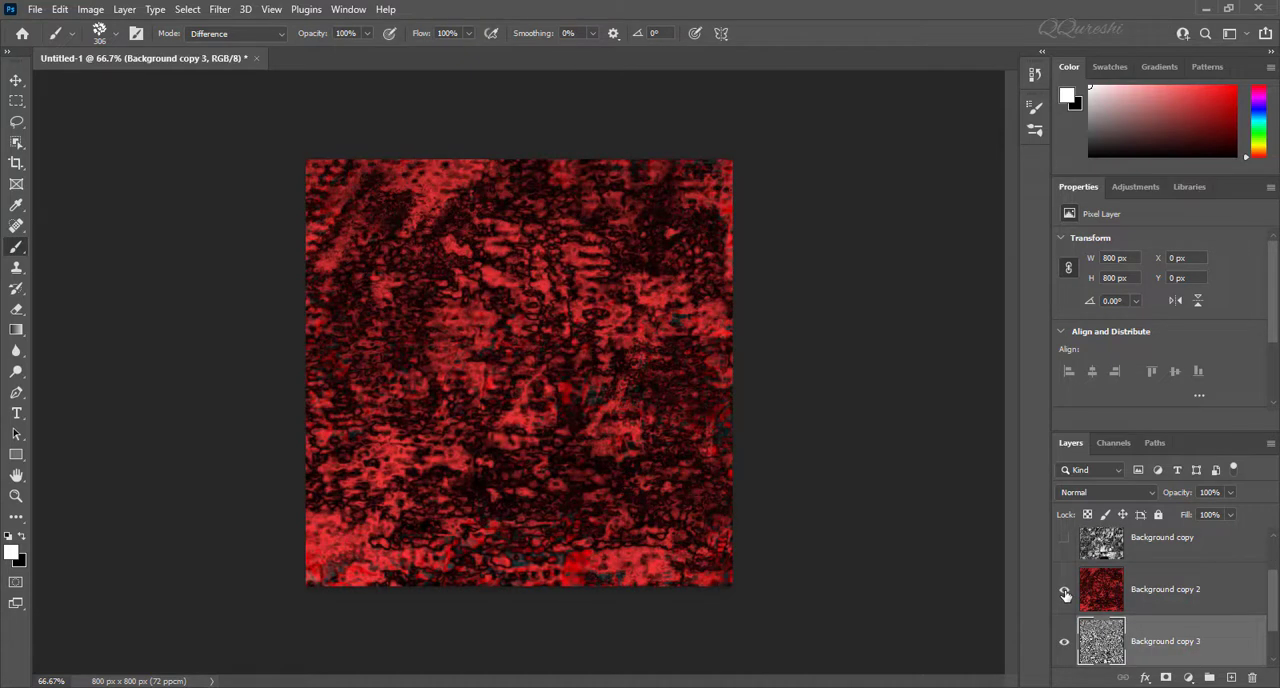
scroll(1065, 594, up, 1)
click(1065, 593)
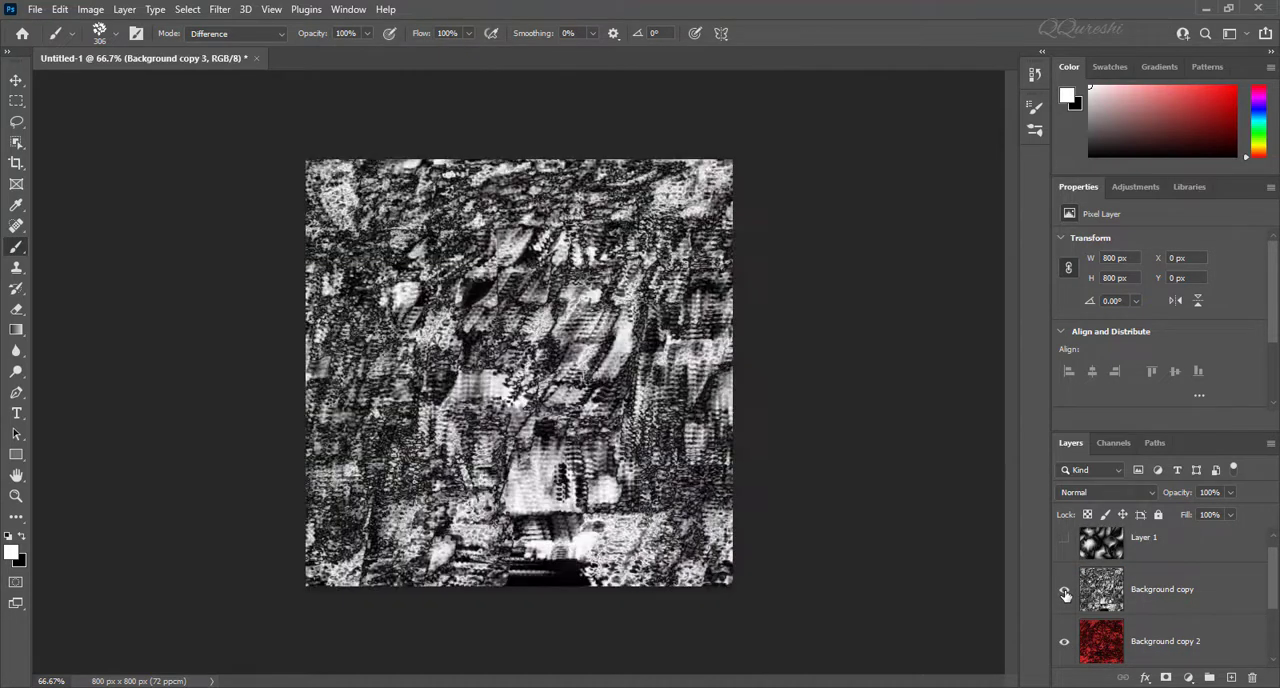
scroll(1065, 594, up, 1)
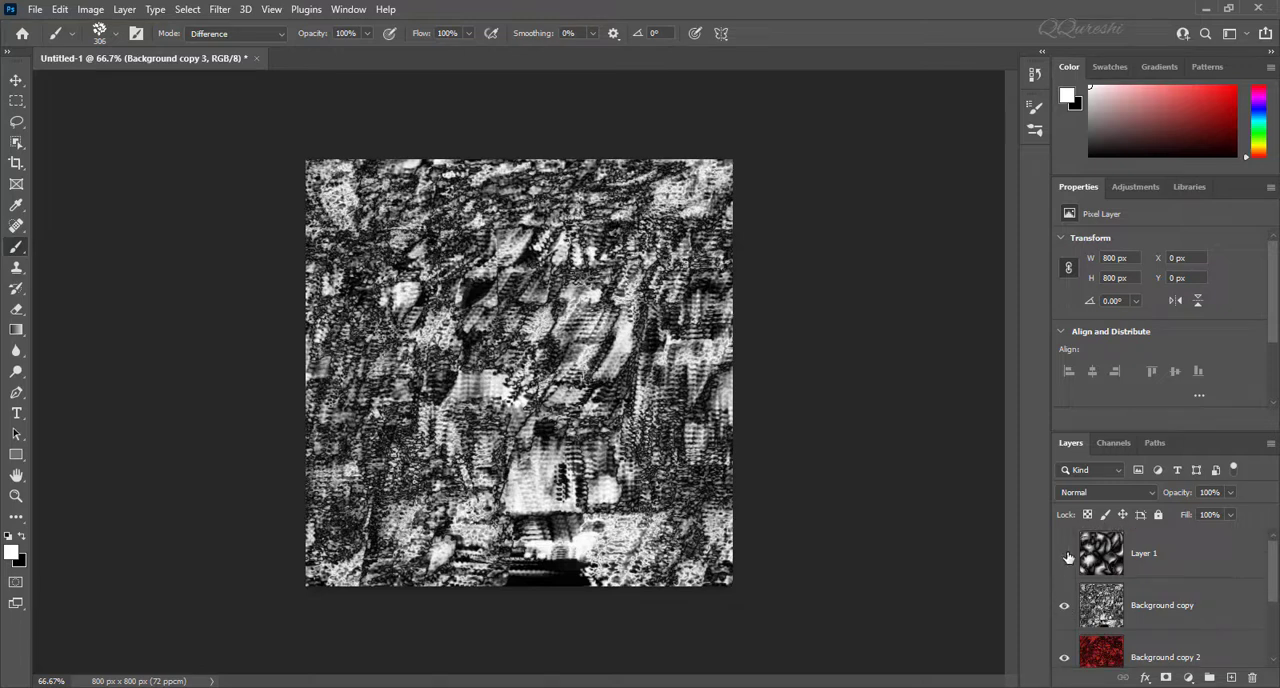
click(1065, 555)
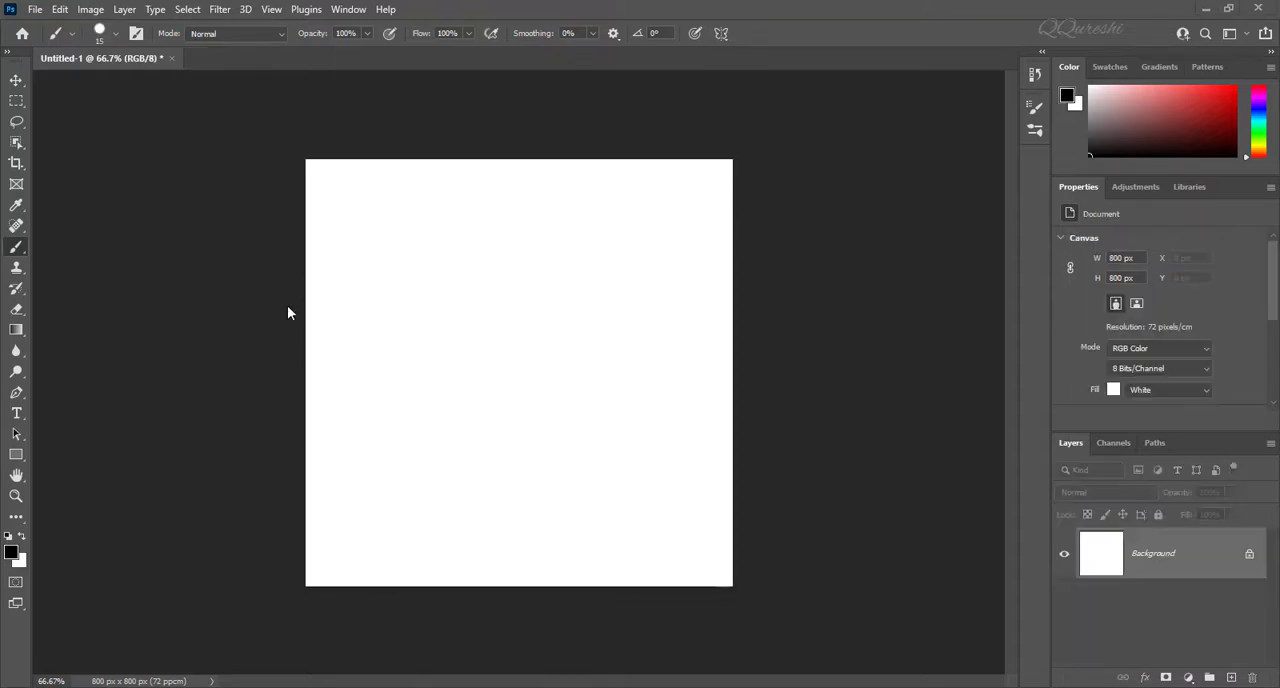
Step: Paint a wavy vertical black stroke down the canvas's left half with the 15 px Hard Round Brush at 0% smoothing
right_click(16, 251)
click(116, 36)
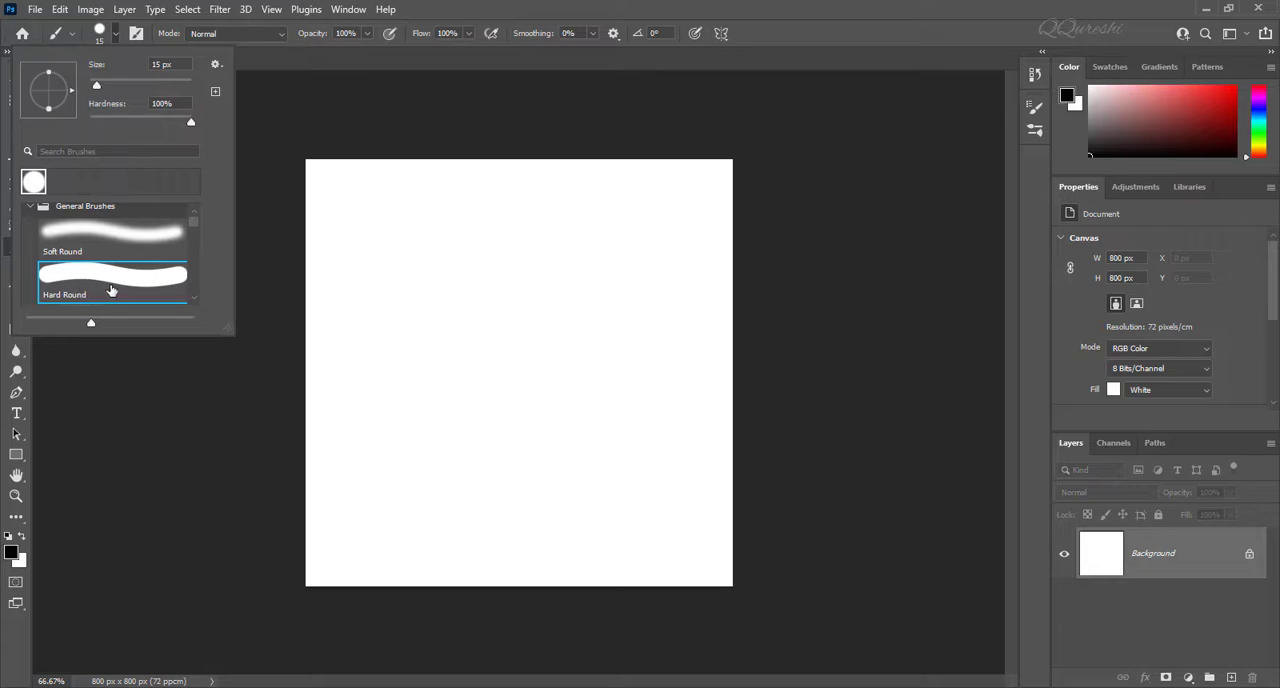
click(260, 61)
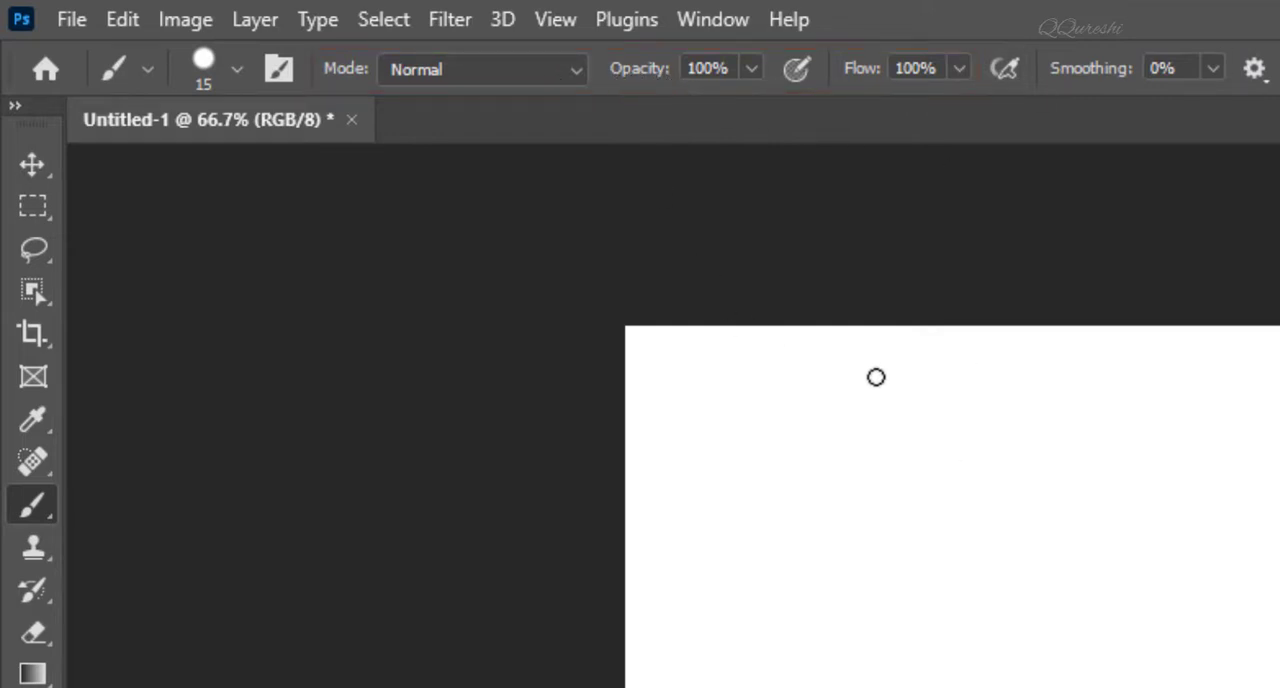
mouse_move(839, 347)
mouse_down()
mouse_move(755, 441)
mouse_move(857, 547)
mouse_up()
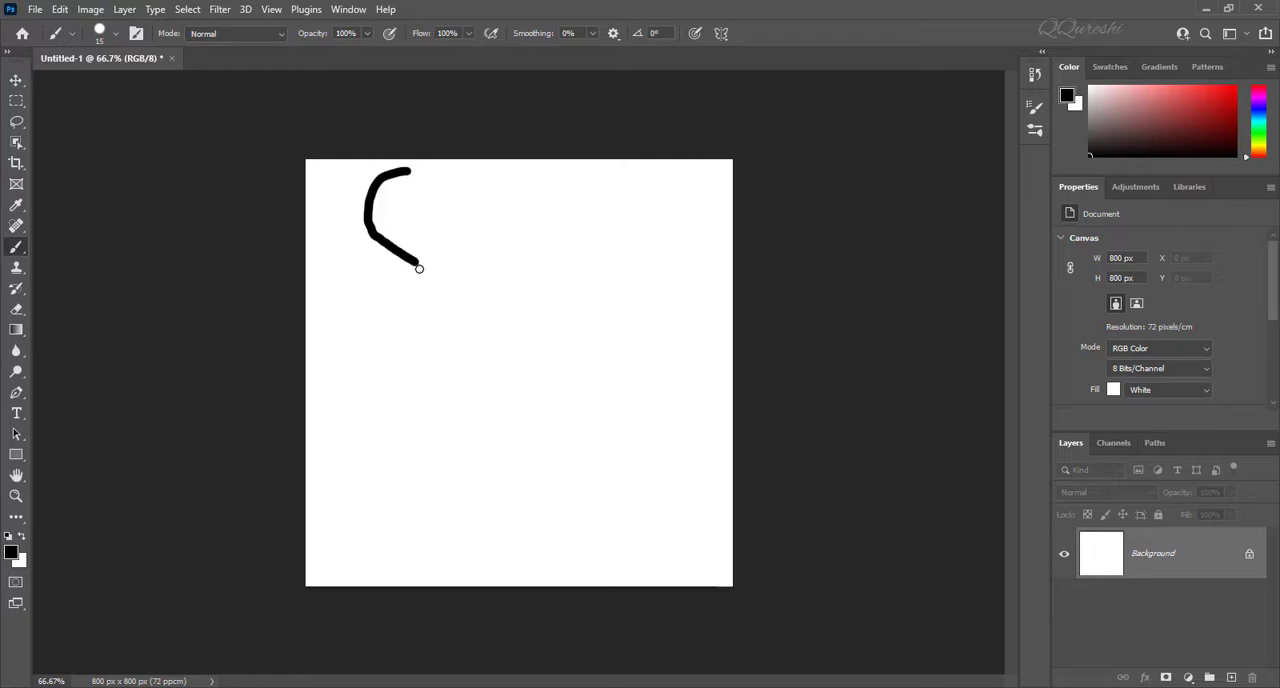
mouse_move(419, 268)
mouse_down()
mouse_move(415, 302)
mouse_move(361, 337)
mouse_move(367, 371)
mouse_move(409, 404)
mouse_move(406, 420)
mouse_move(374, 432)
mouse_move(361, 472)
mouse_move(404, 511)
mouse_move(377, 563)
mouse_up()
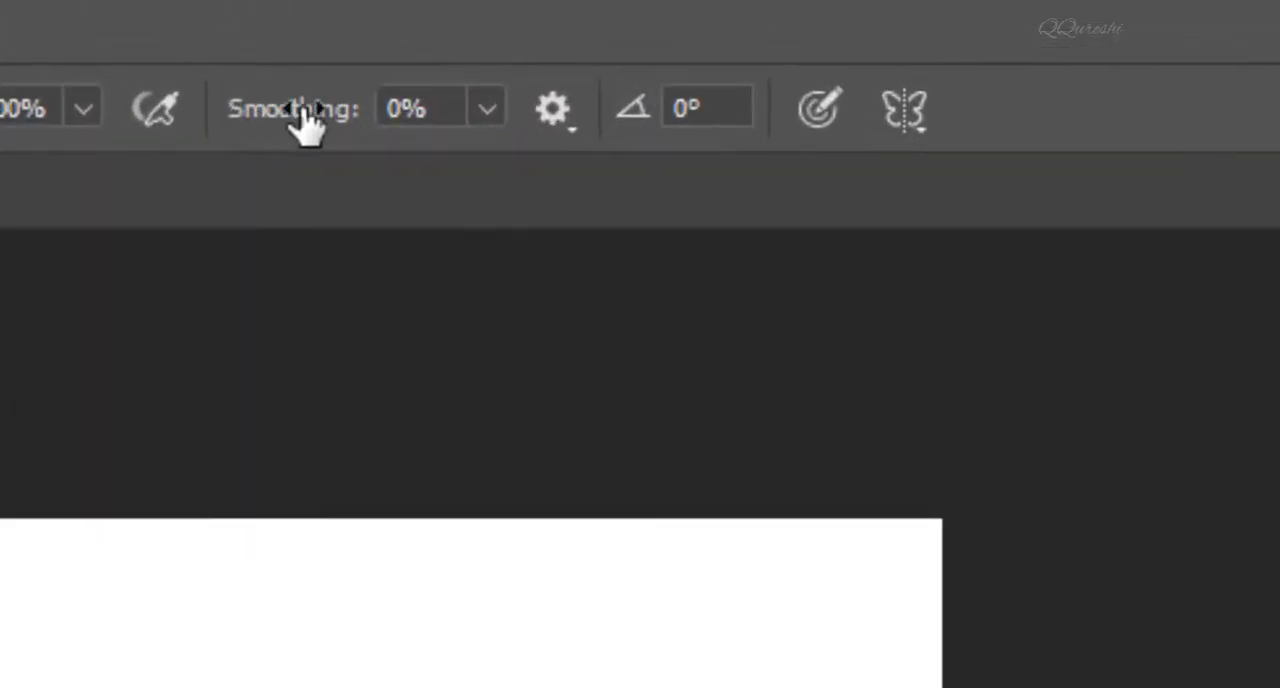
Step: Set the brush smoothing to 100% and paint a second wavy vertical black stroke down the canvas's right half
click(490, 110)
drag(487, 172, 866, 205)
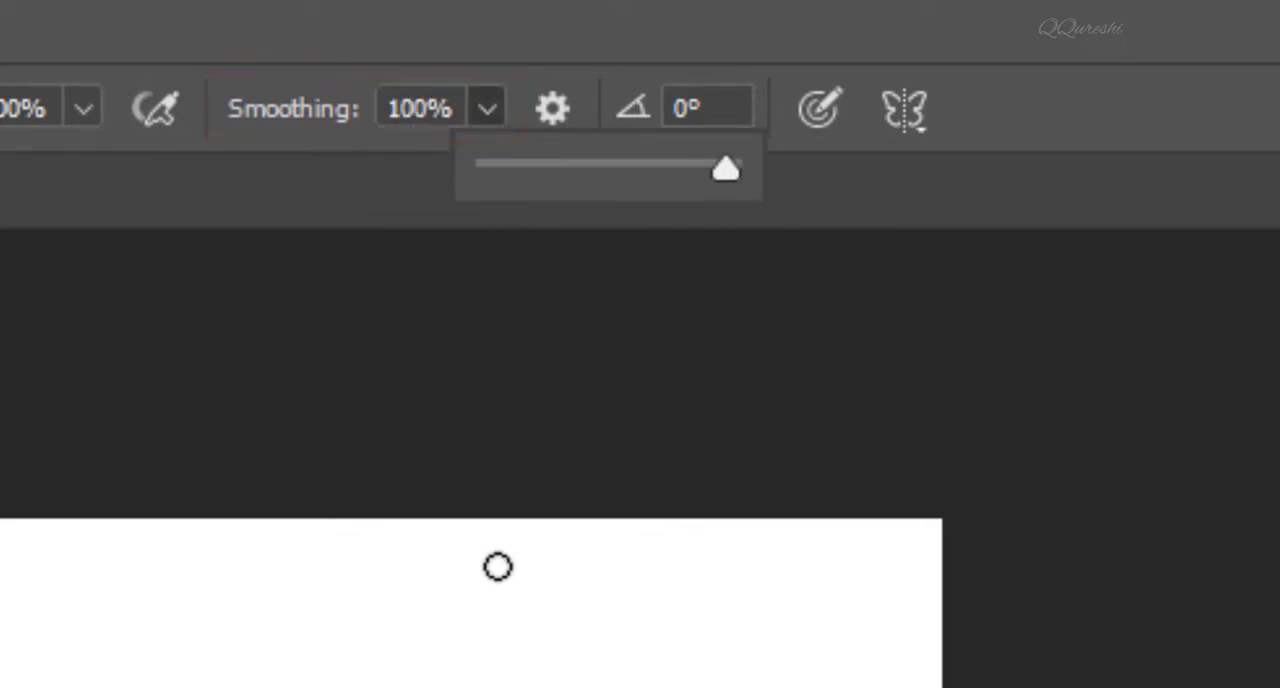
mouse_move(528, 515)
mouse_down()
mouse_move(500, 525)
mouse_move(472, 625)
mouse_move(472, 687)
mouse_move(562, 687)
mouse_up()
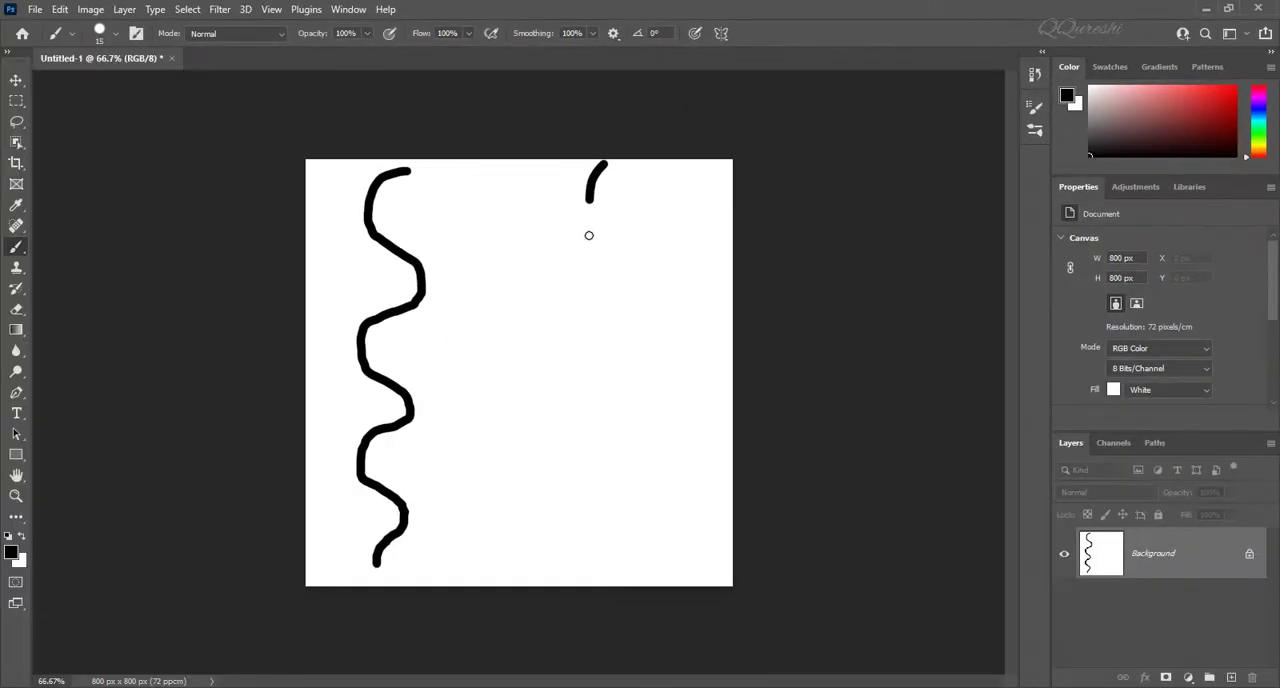
mouse_move(615, 273)
mouse_down()
mouse_move(637, 337)
mouse_move(629, 383)
mouse_move(584, 455)
mouse_move(584, 500)
mouse_move(629, 560)
mouse_move(632, 590)
mouse_up()
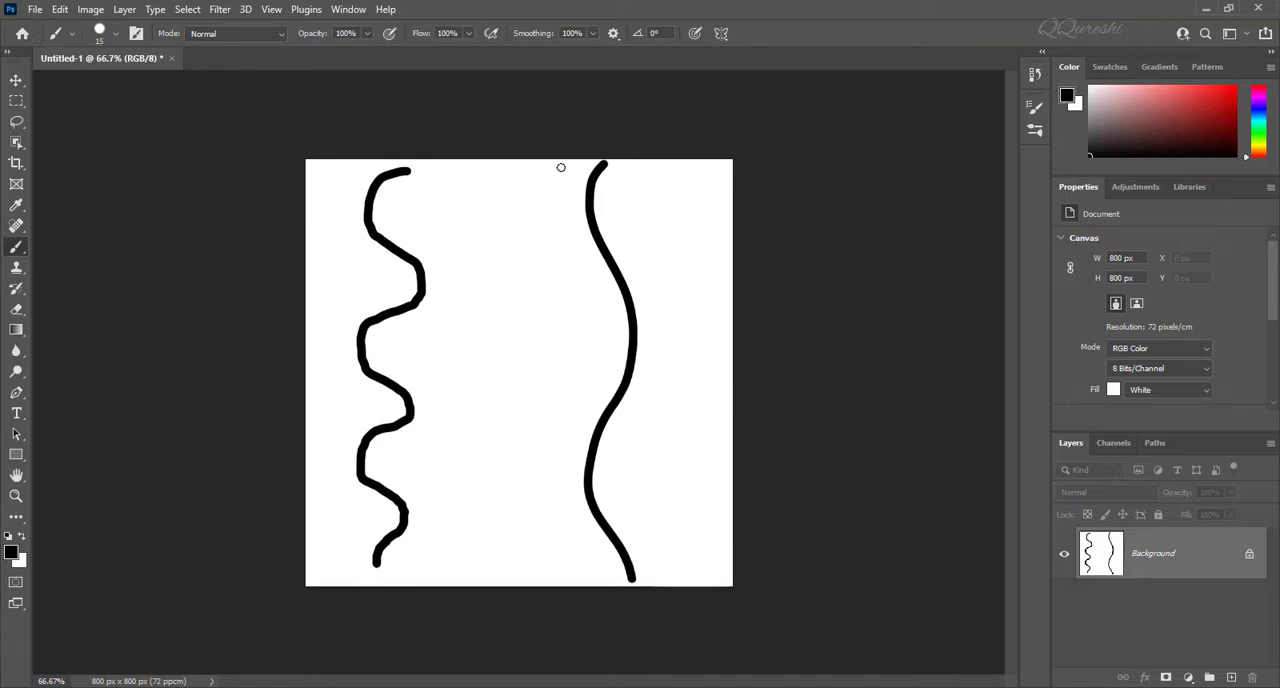